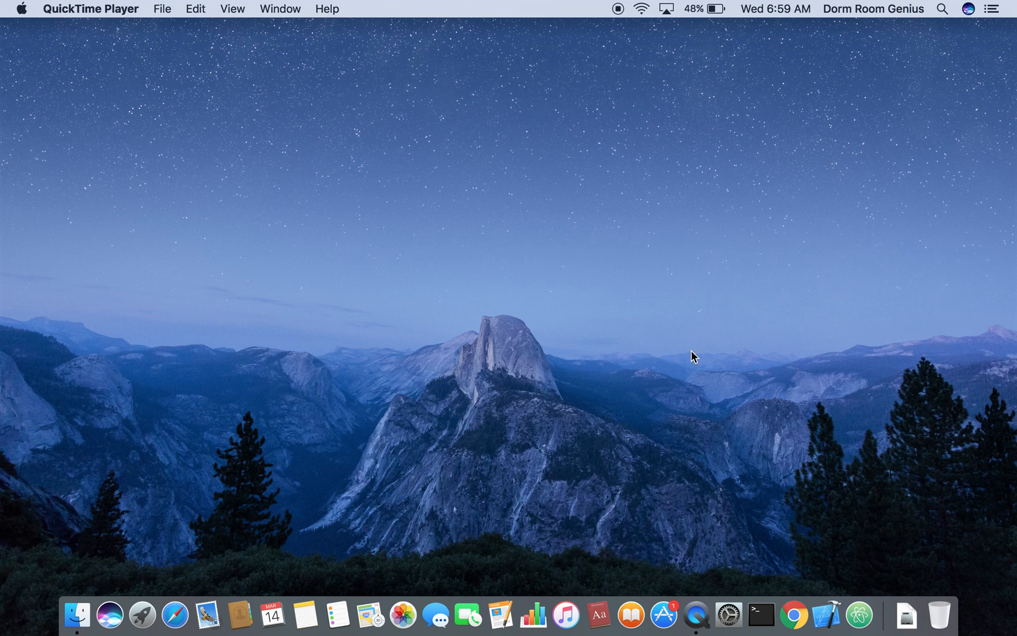
Search the web for "virtual box" in Chrome and open the Oracle VM VirtualBox Downloads page.
click(791, 612)
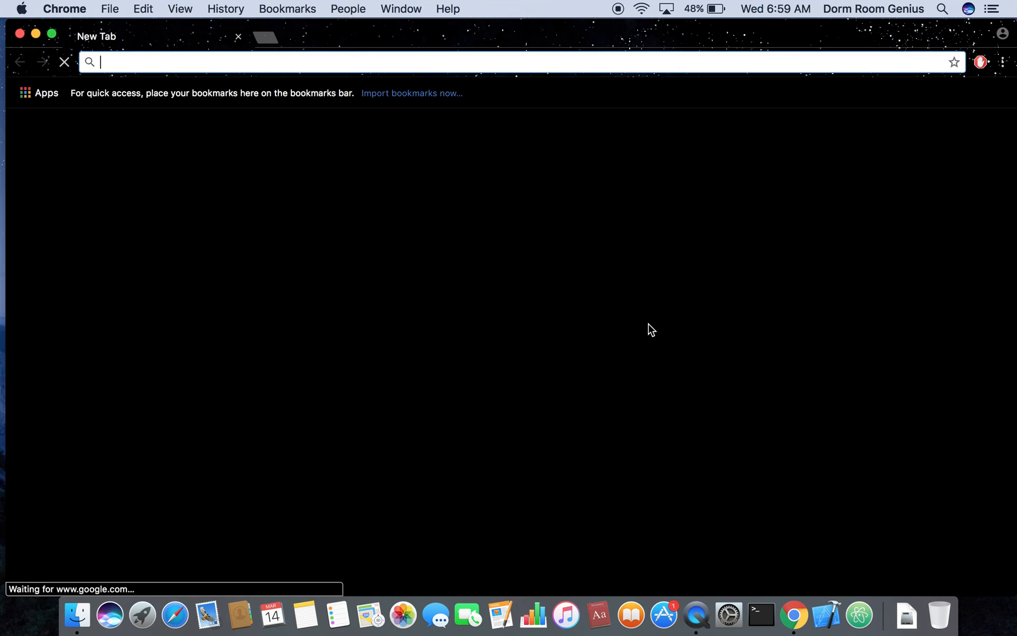
text(virtual bo)
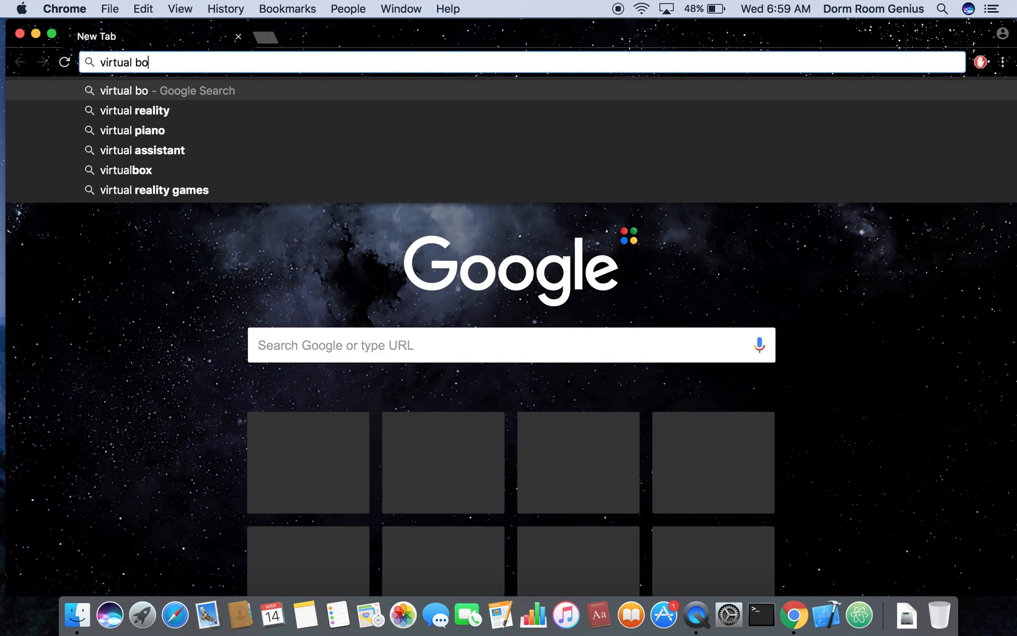
text(x)
key(Return)
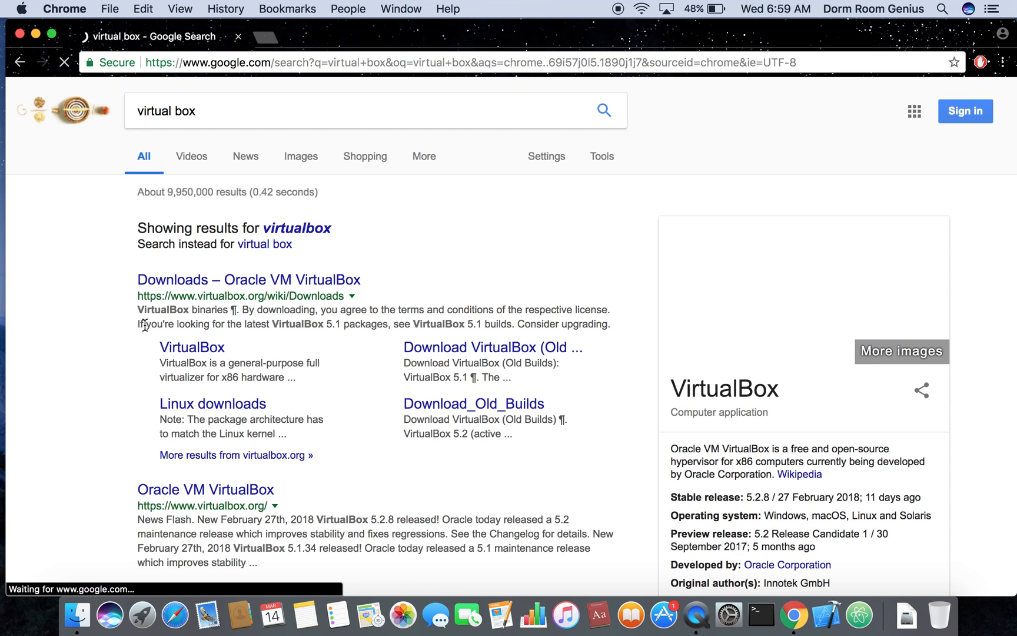
click(192, 283)
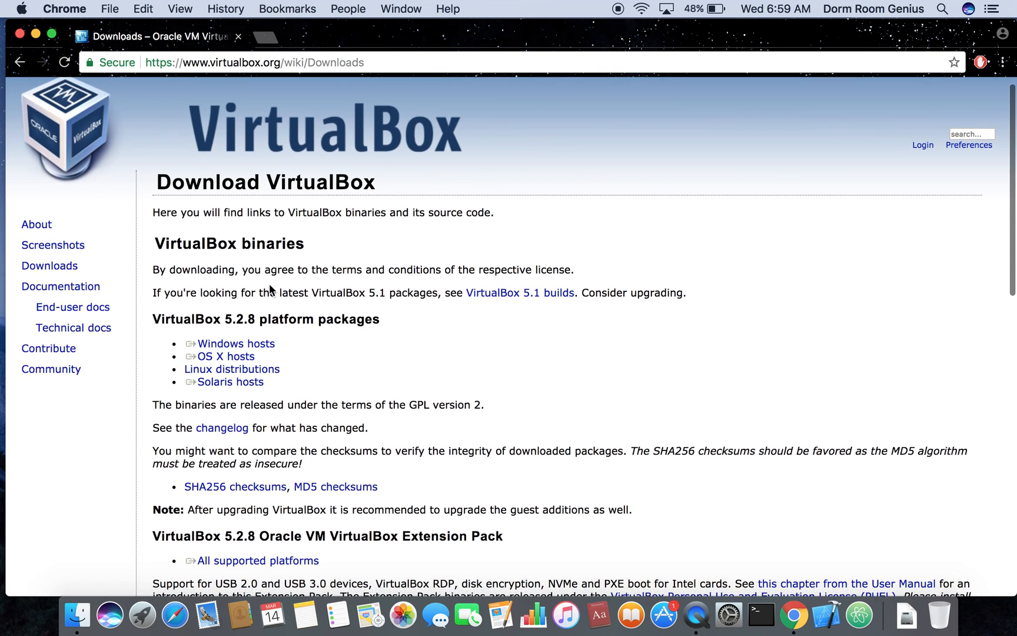
Download the VirtualBox 5.2.8 package for OS X hosts and open the downloaded disk image.
scroll(270, 290, down, 3)
click(237, 276)
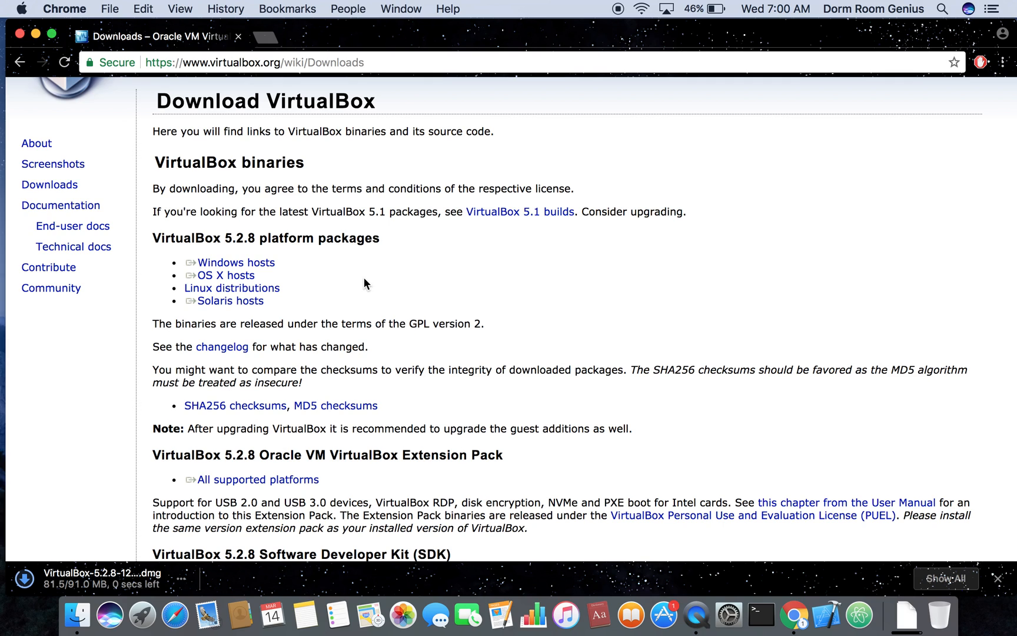
click(87, 579)
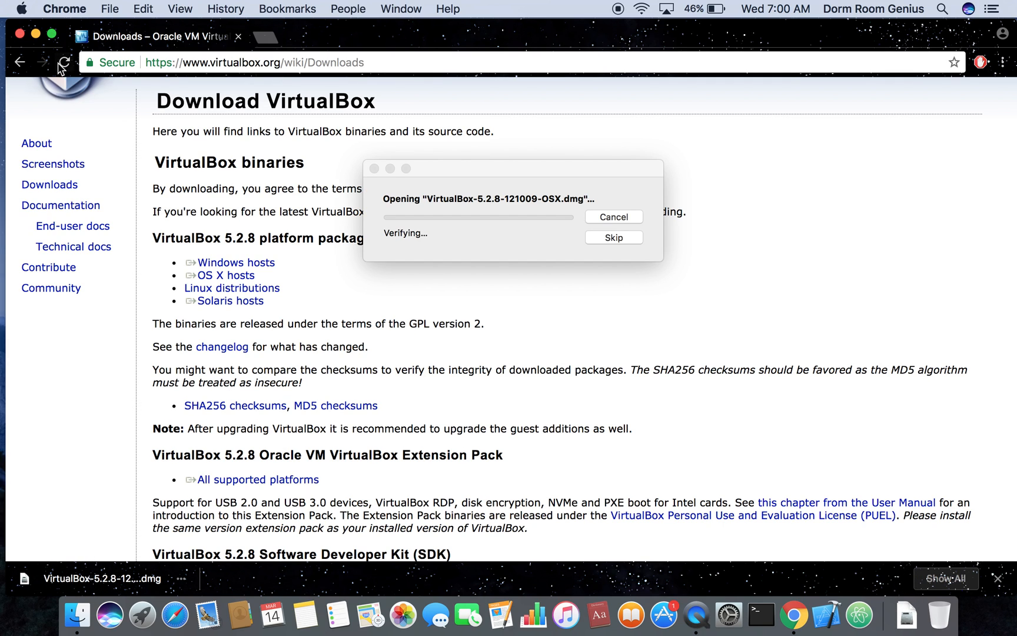
click(19, 34)
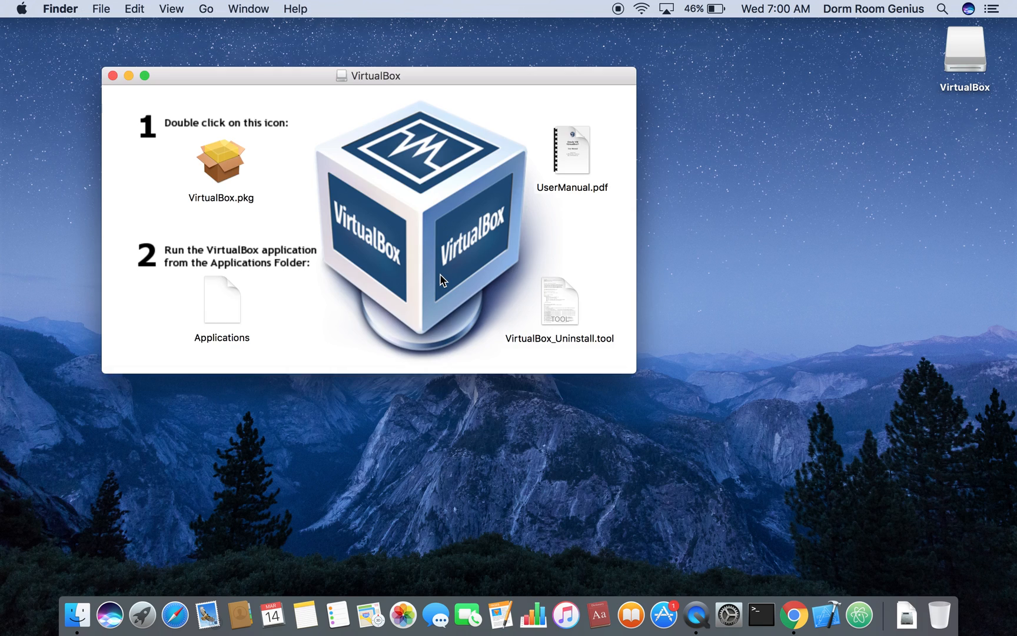
Run VirtualBox.pkg and perform the standard installation, authorizing it with the account password.
double_click(230, 164)
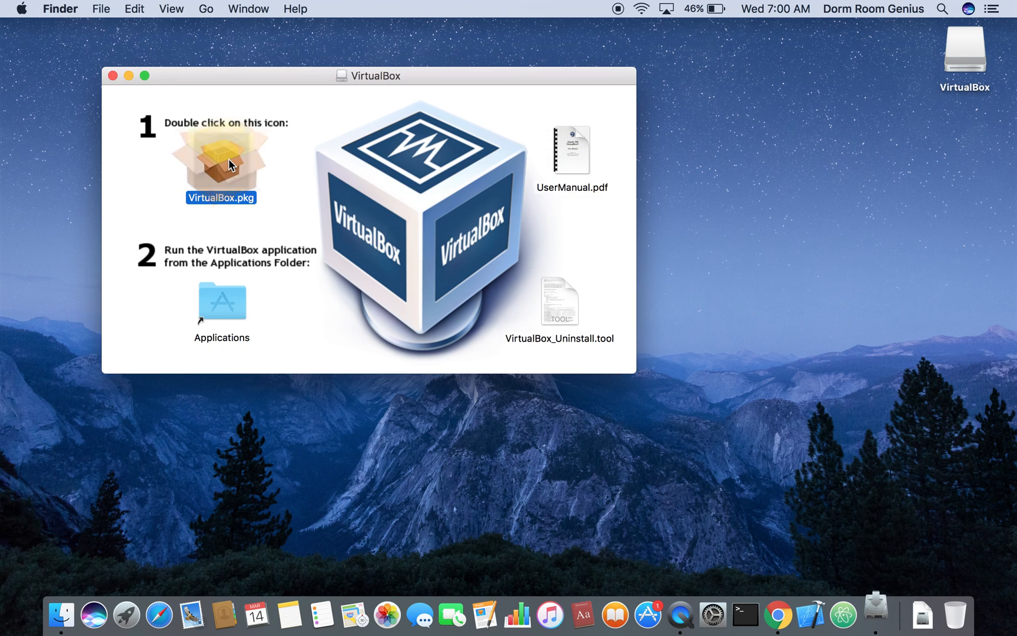
click(113, 76)
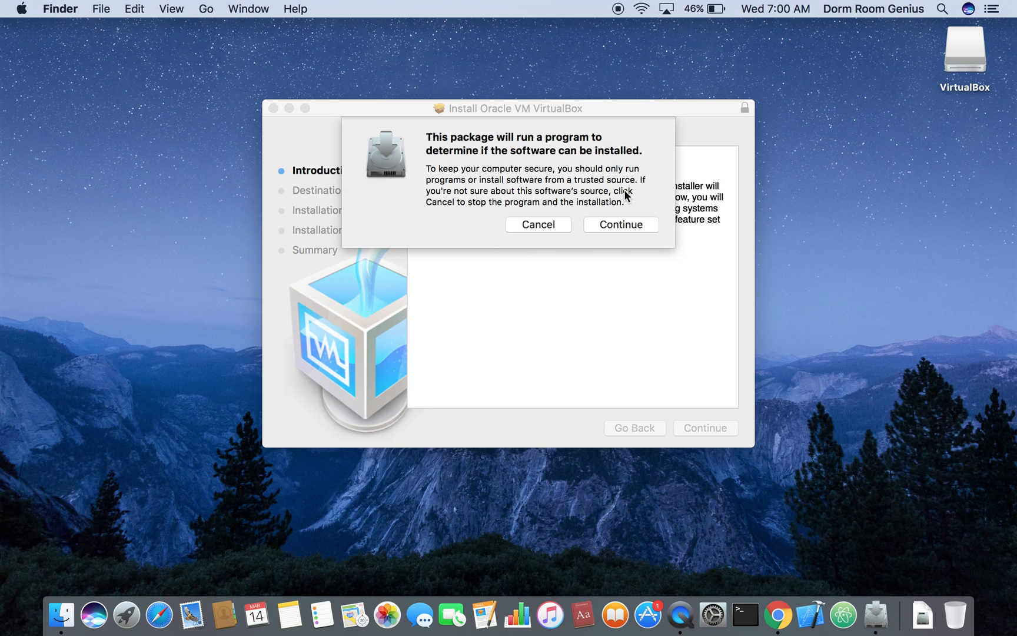
click(623, 223)
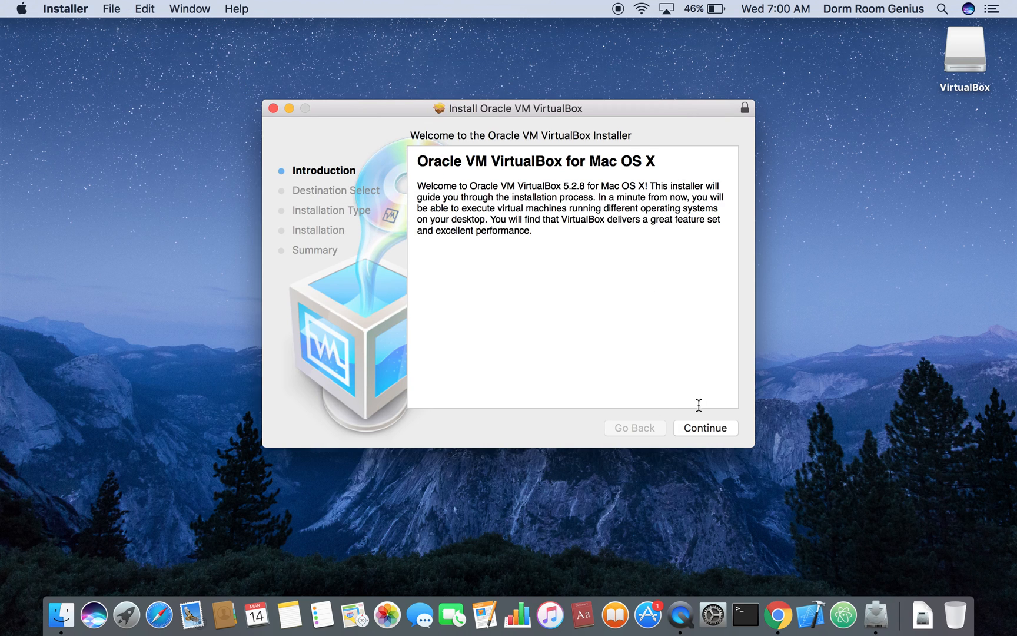
click(702, 426)
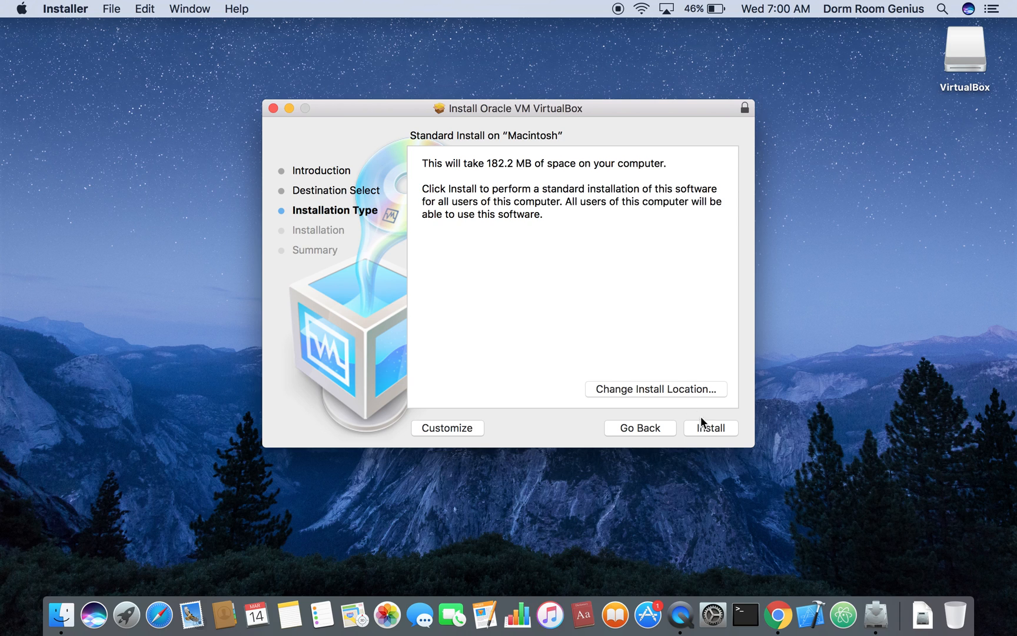
click(717, 433)
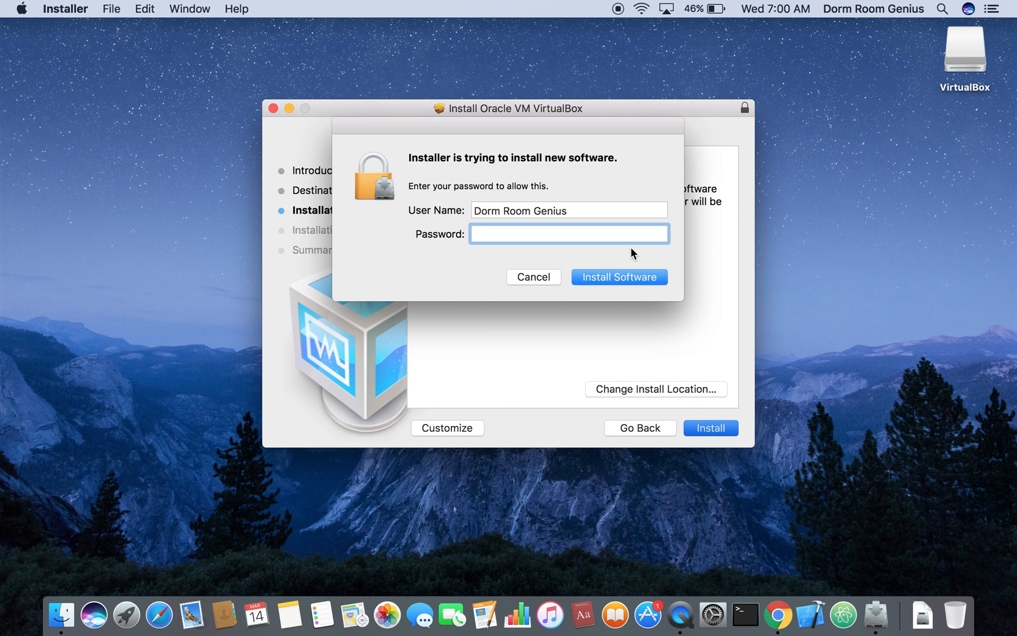
text(*********)
key(Return)
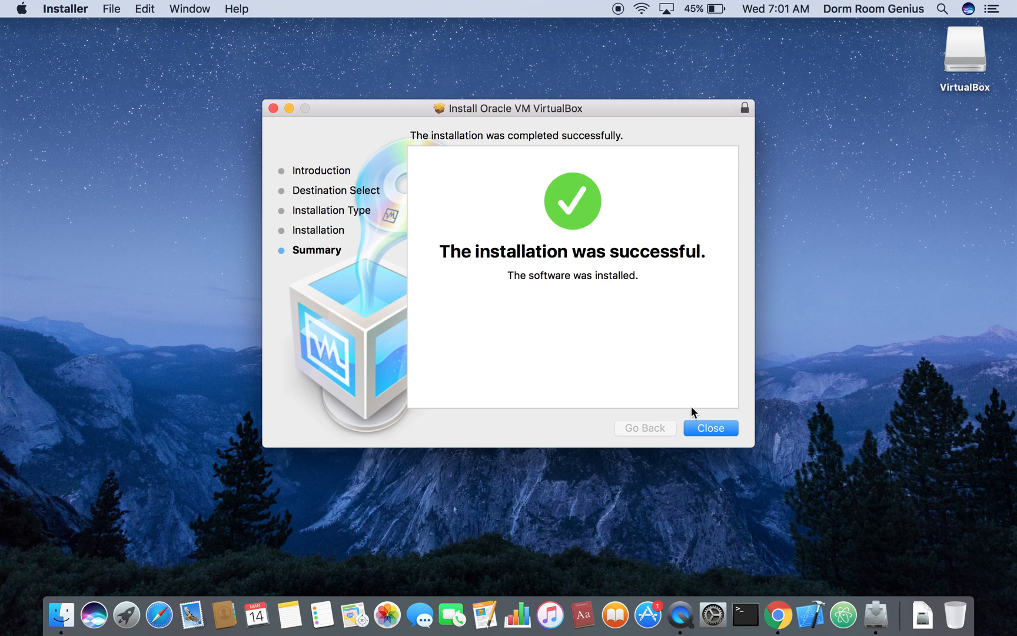
Close the finished installer, moving it to the Trash, and eject the VirtualBox disk image.
click(697, 425)
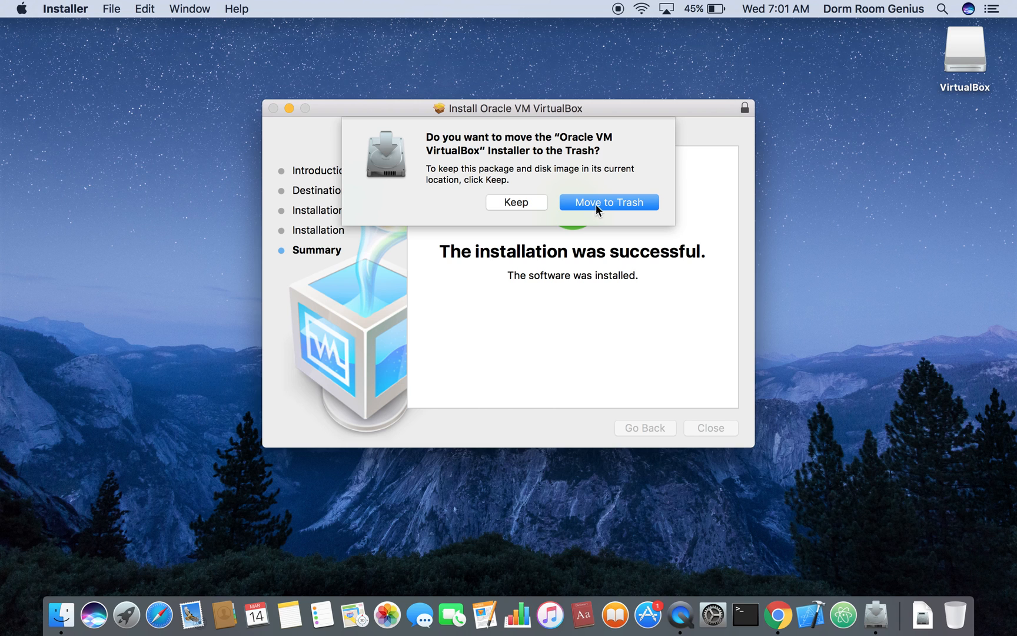
click(595, 202)
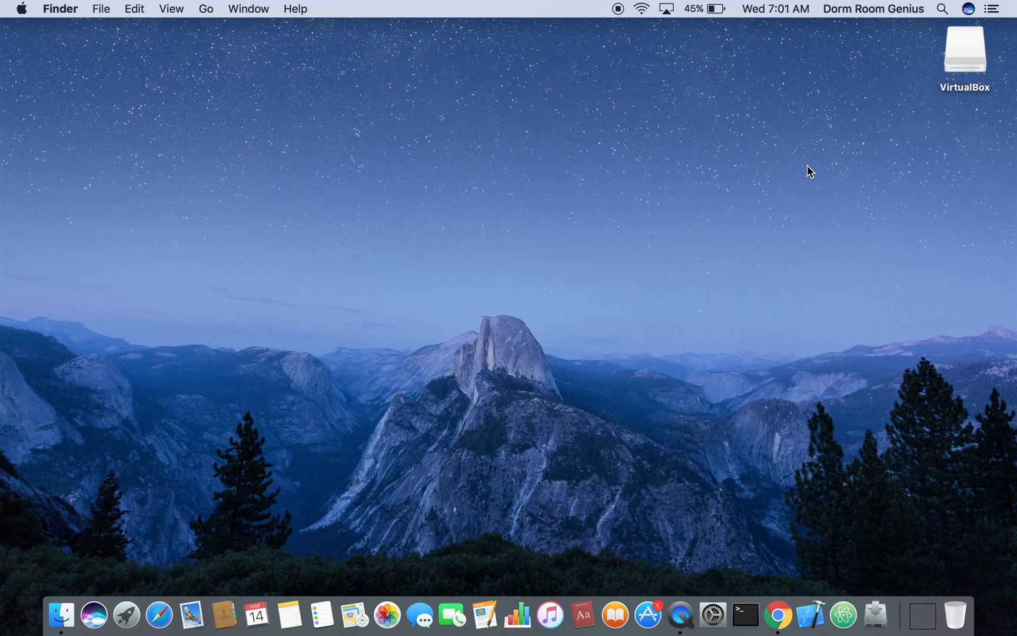
right_click(968, 55)
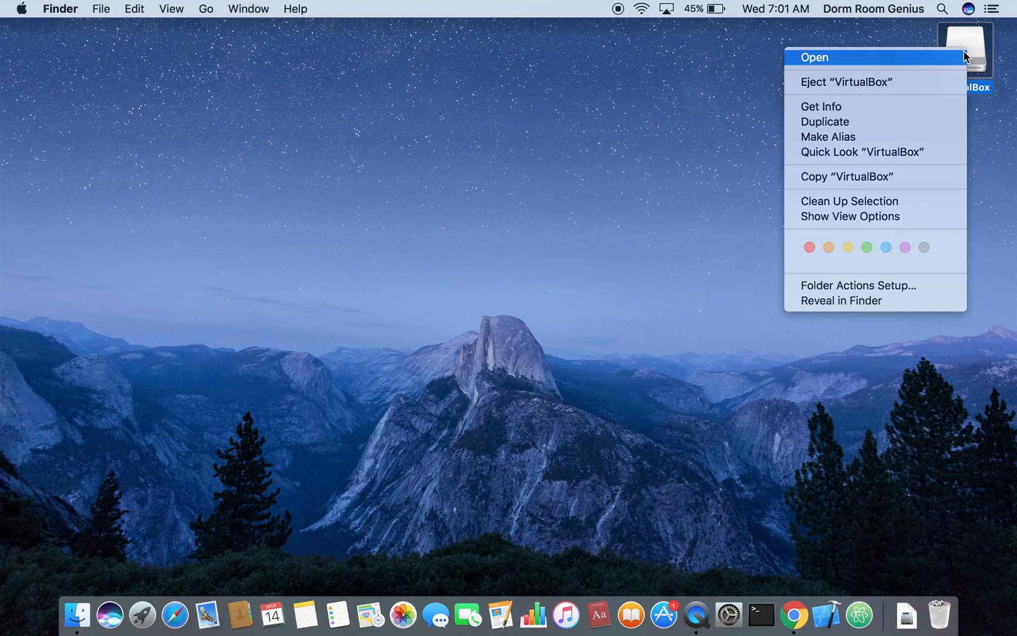
click(932, 80)
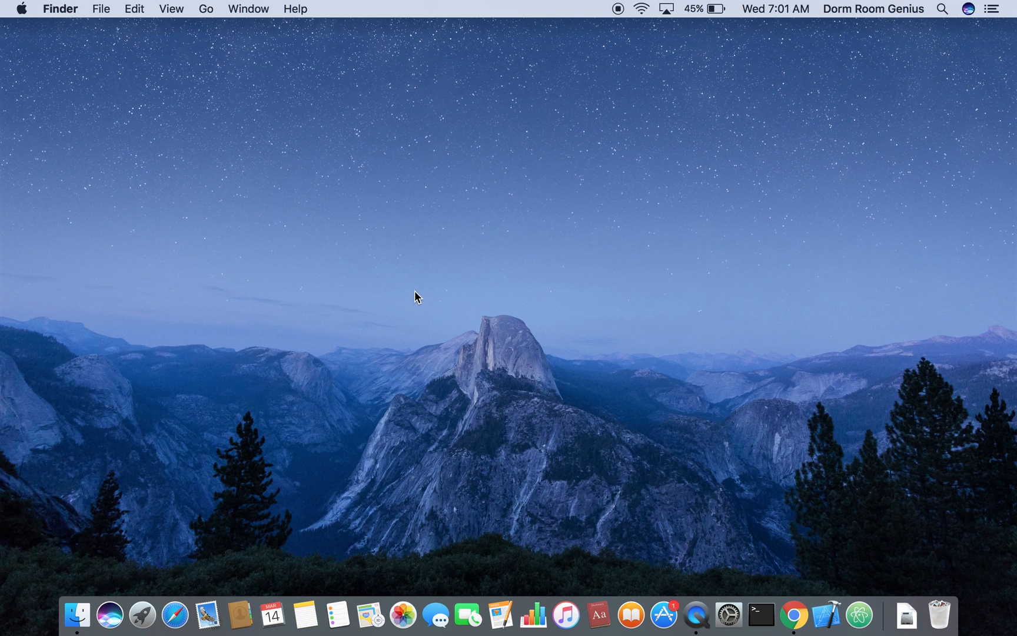
Find VirtualBox with Spotlight and launch it.
click(935, 5)
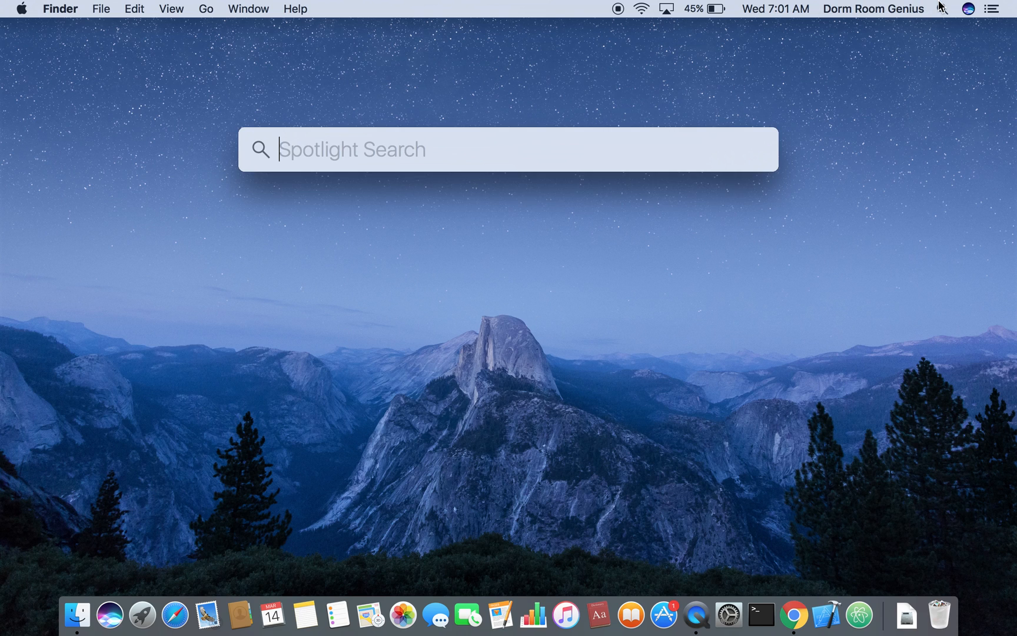
text(vir)
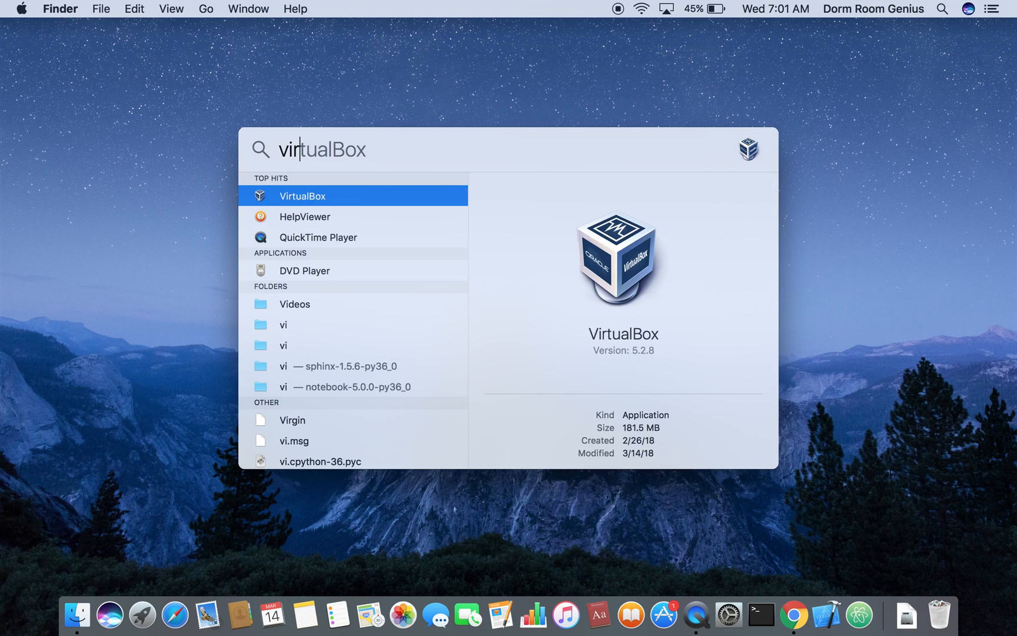
text(tual)
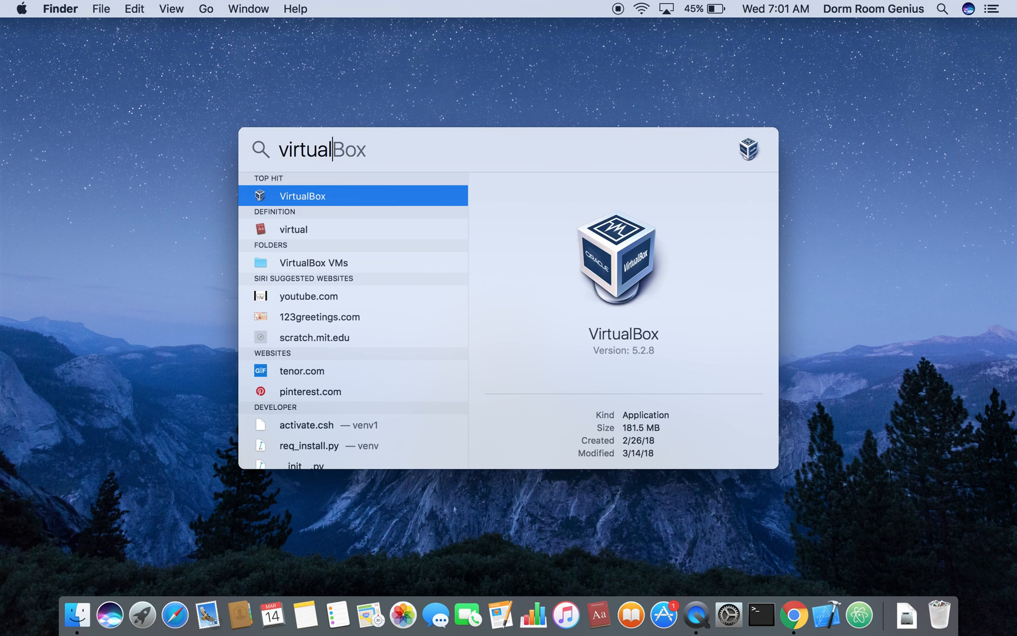
key(Return)
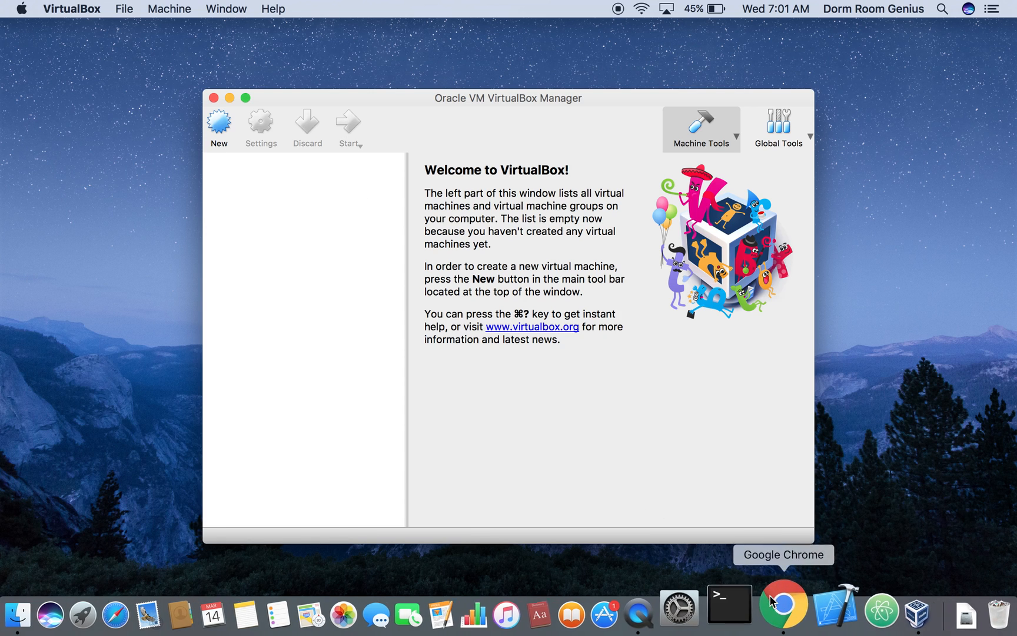
Start a new virtual machine named Windows 10, with type Microsoft Windows and version Windows 10 (64-bit).
click(219, 124)
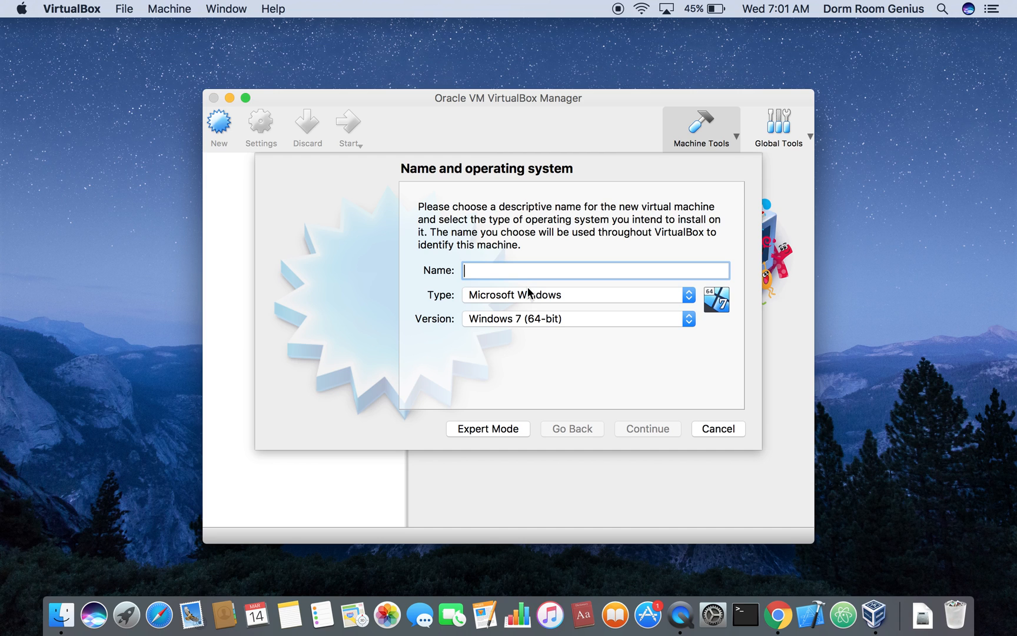
click(526, 318)
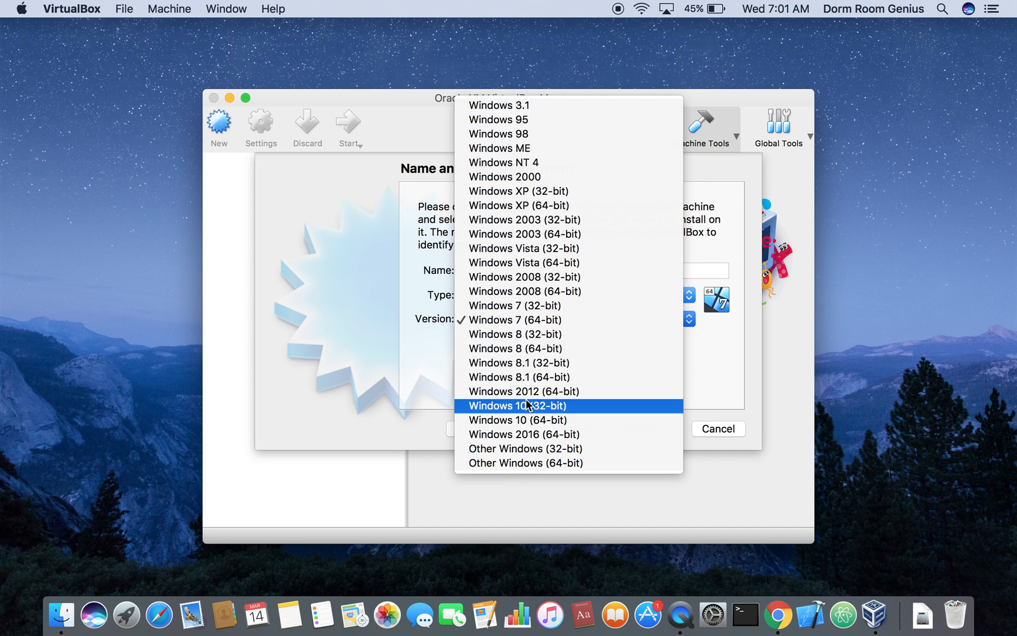
click(526, 419)
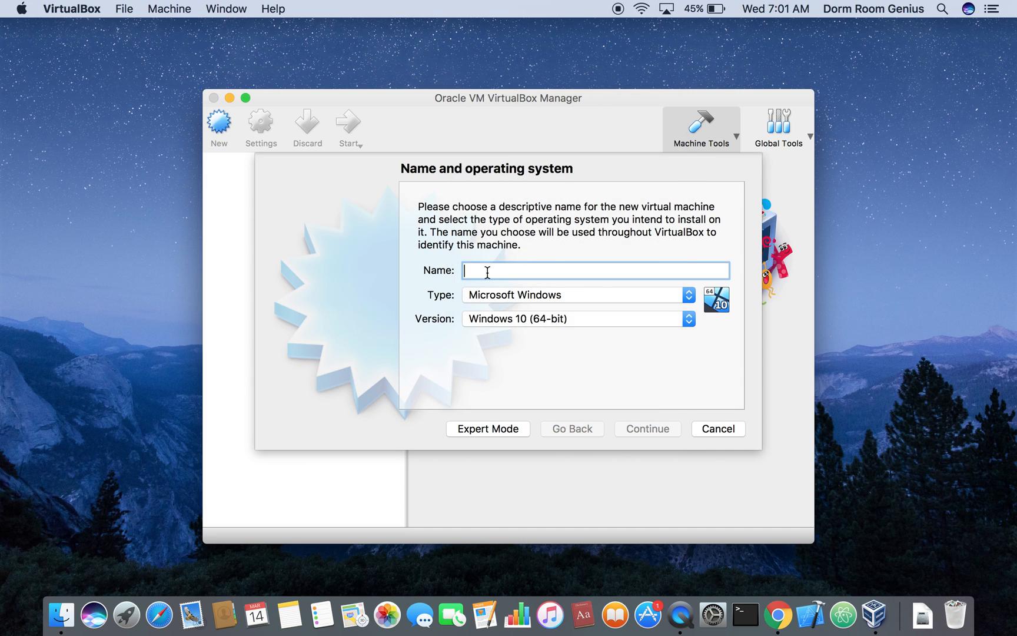
text(Windows 10)
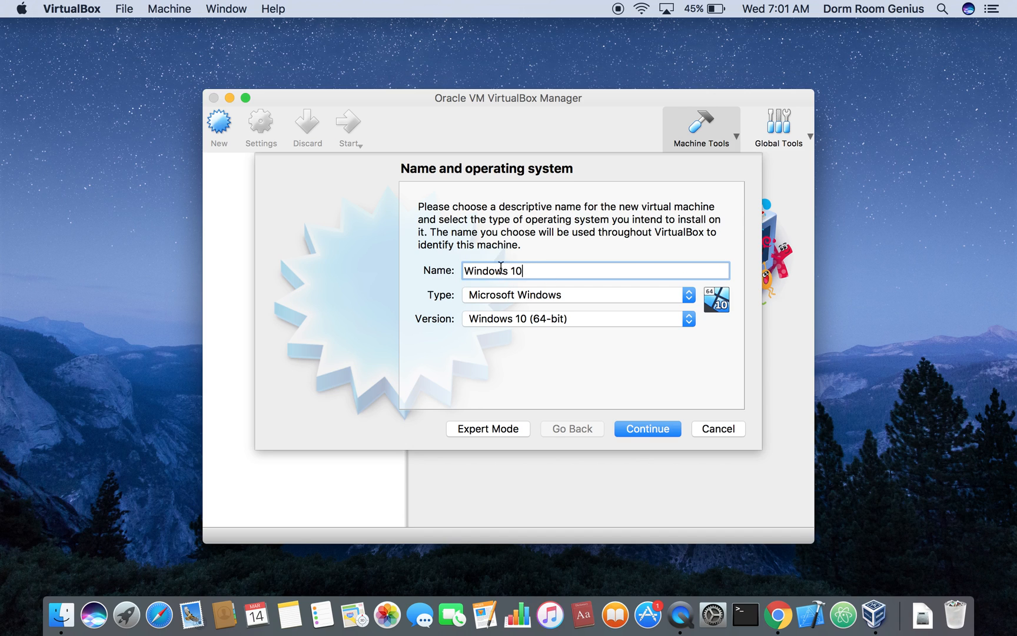
click(635, 430)
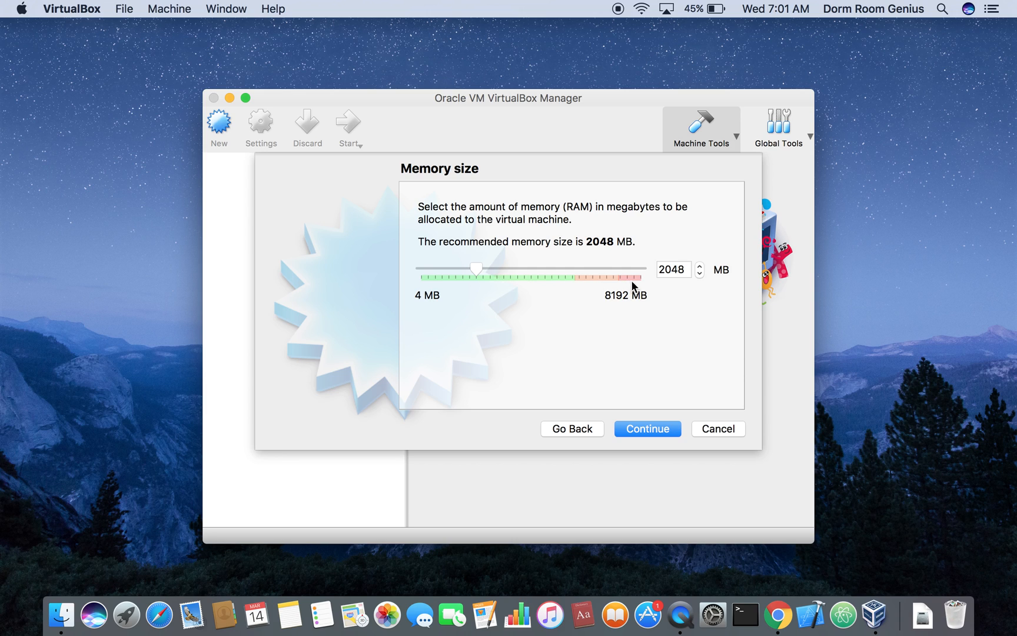
Adjust the new virtual machine's memory size within the green range and proceed to the hard disk options.
drag(477, 266, 504, 271)
drag(503, 270, 604, 274)
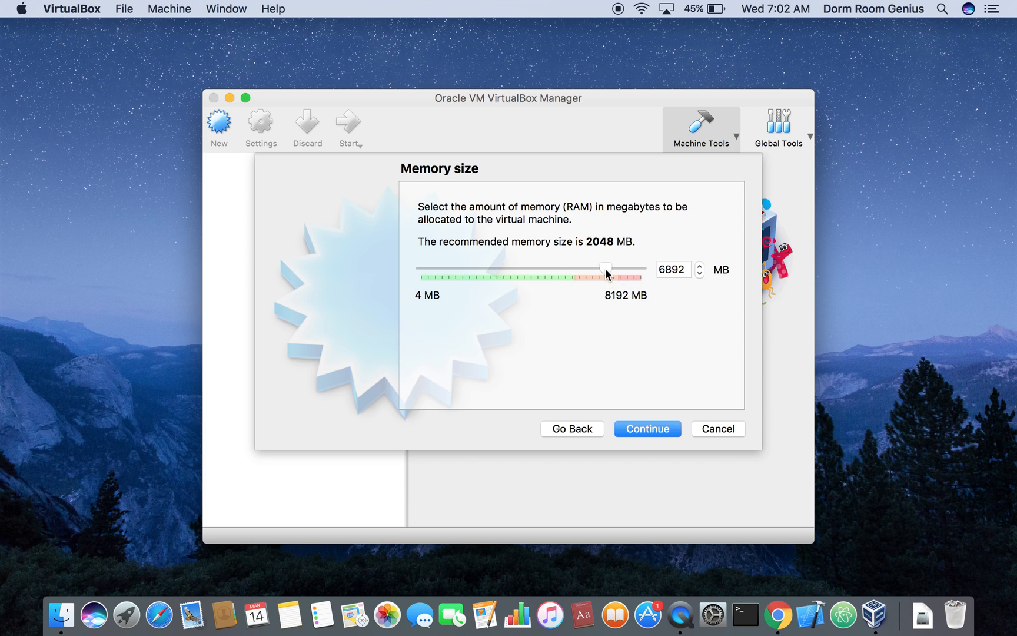
click(605, 269)
click(610, 267)
drag(611, 266, 511, 265)
drag(584, 239, 615, 240)
click(649, 428)
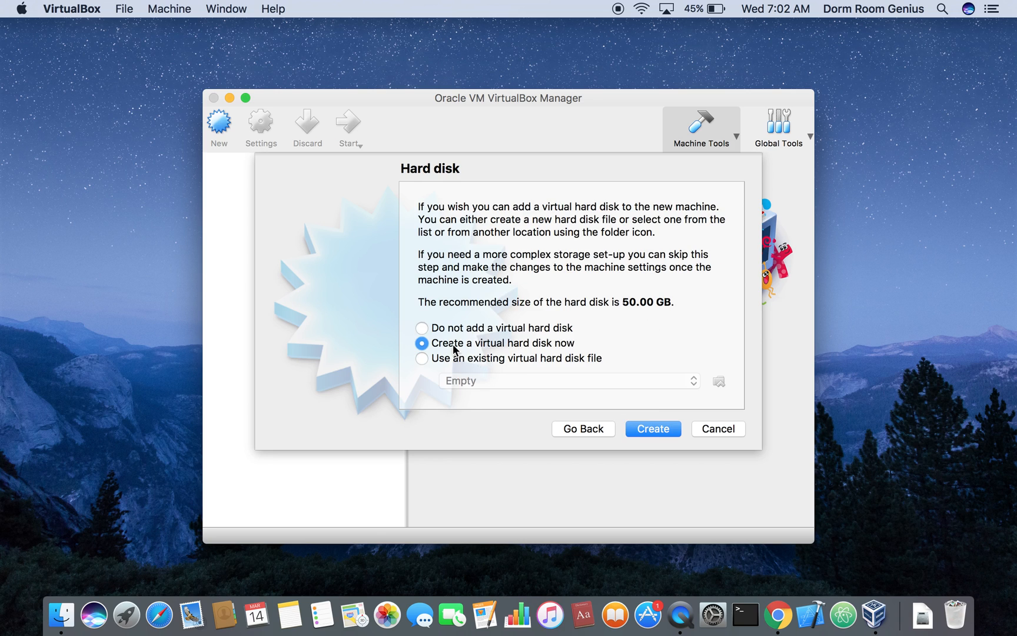
Create a dynamically allocated VDI virtual hard disk named Windows 10 with a size of 40.35 GB.
click(644, 427)
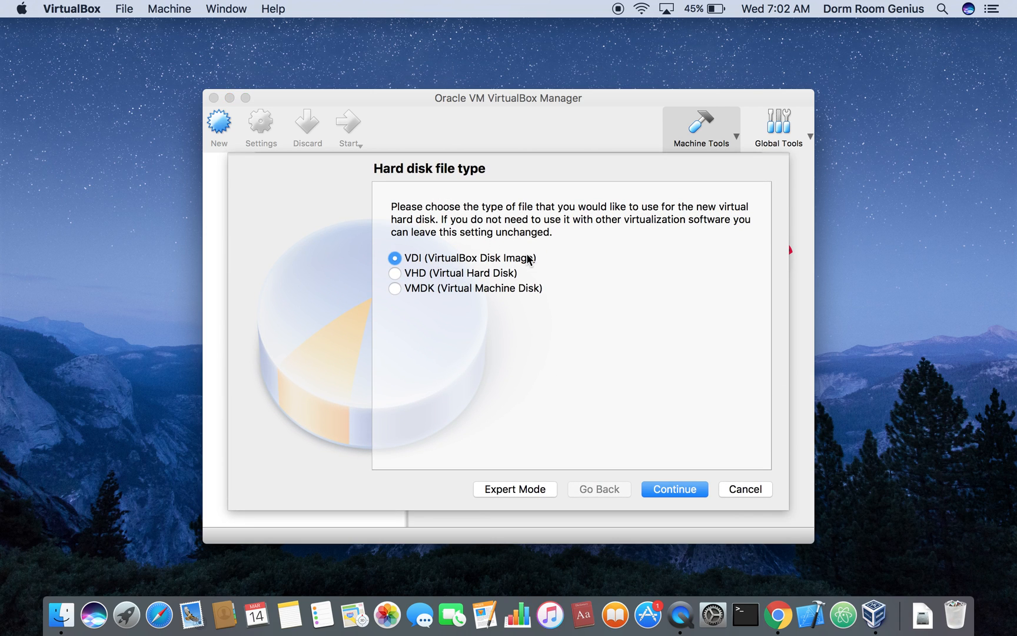
click(686, 488)
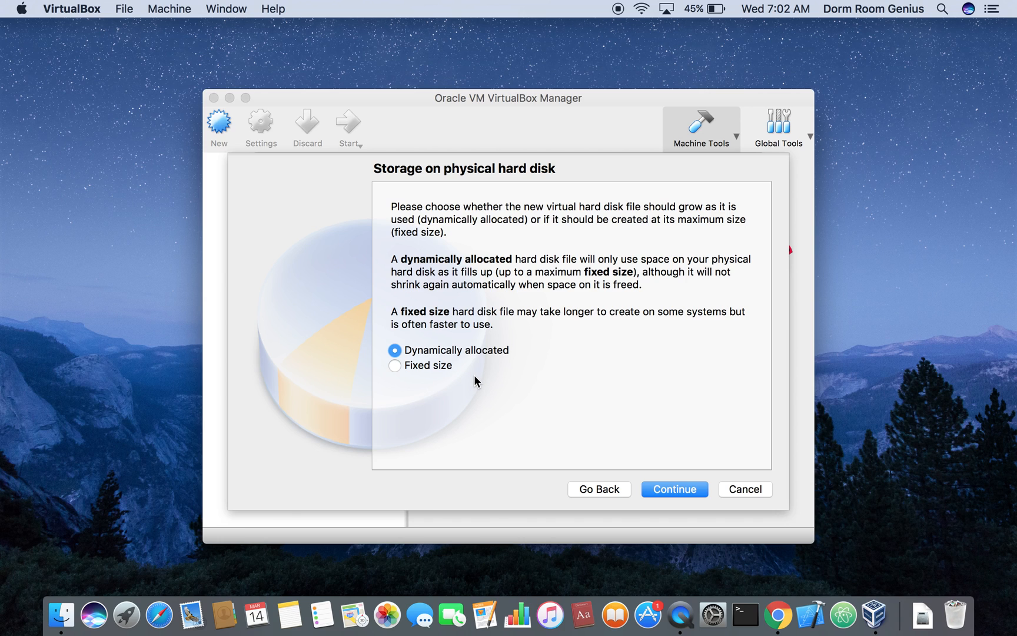
click(672, 488)
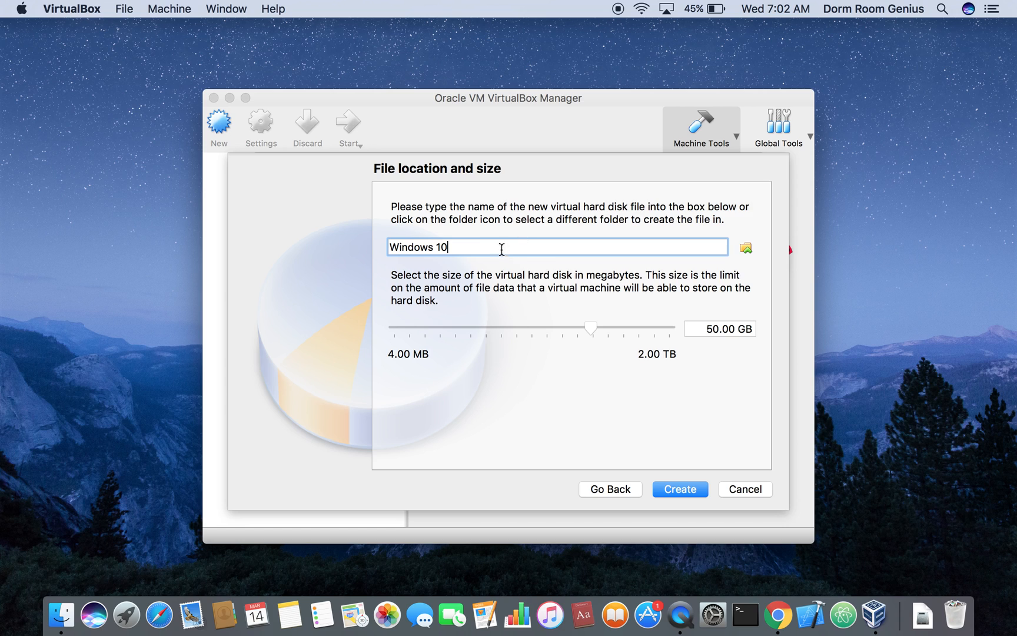
drag(592, 330, 584, 330)
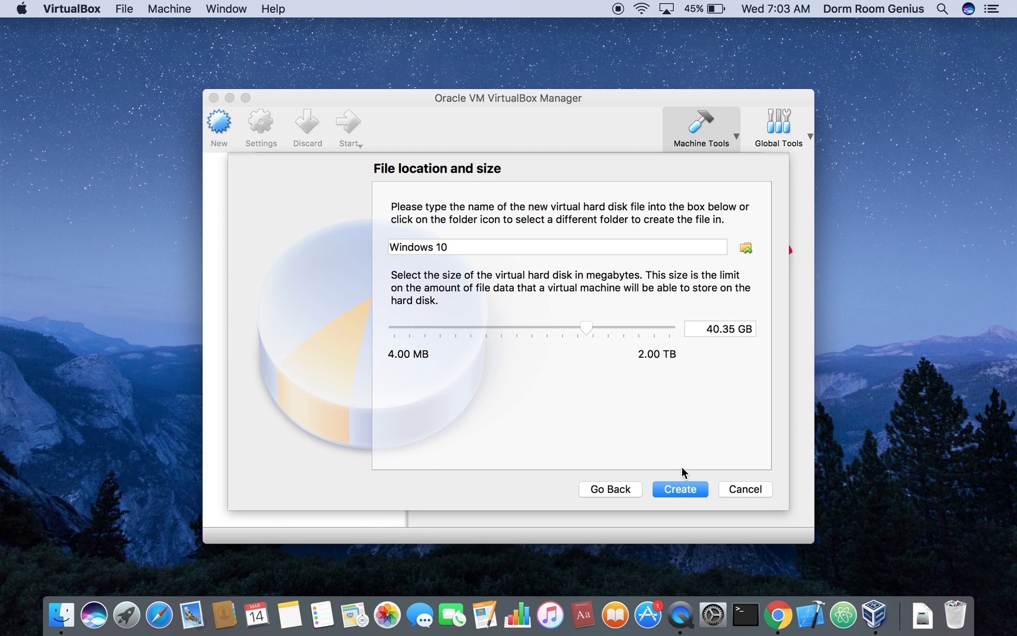
click(680, 487)
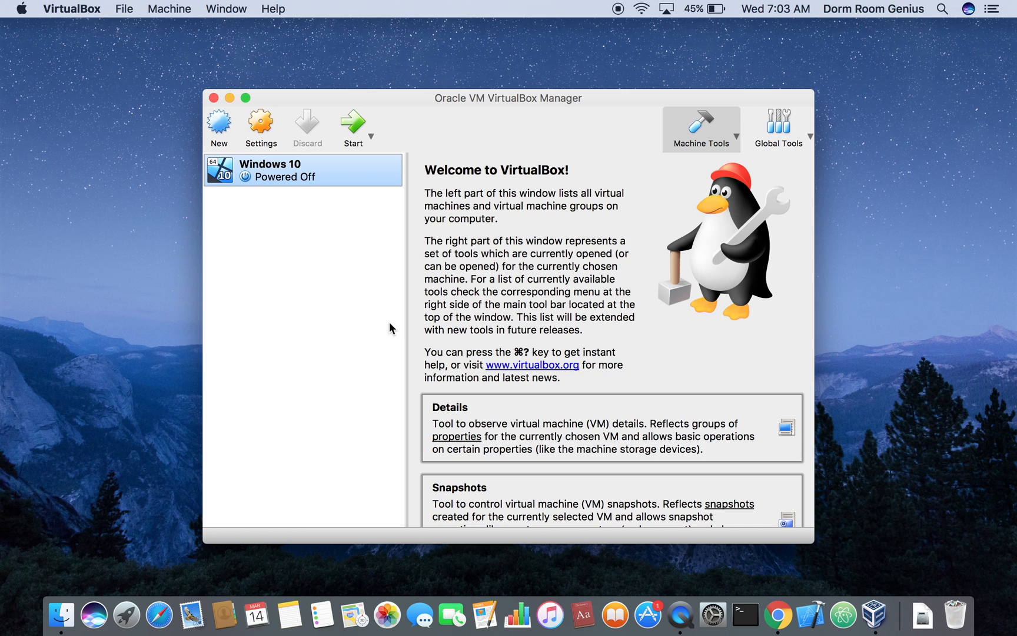
Switch to Chrome, search Google for "windows 10 iso file" and open Microsoft's Windows 10 disc image download page.
click(777, 614)
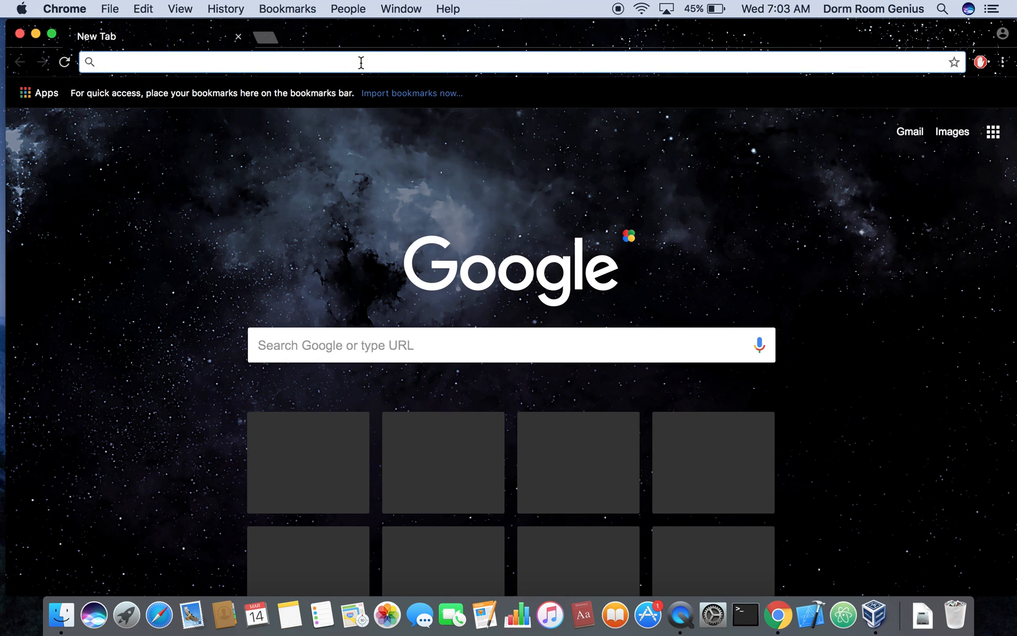
text(windows 10 iso file)
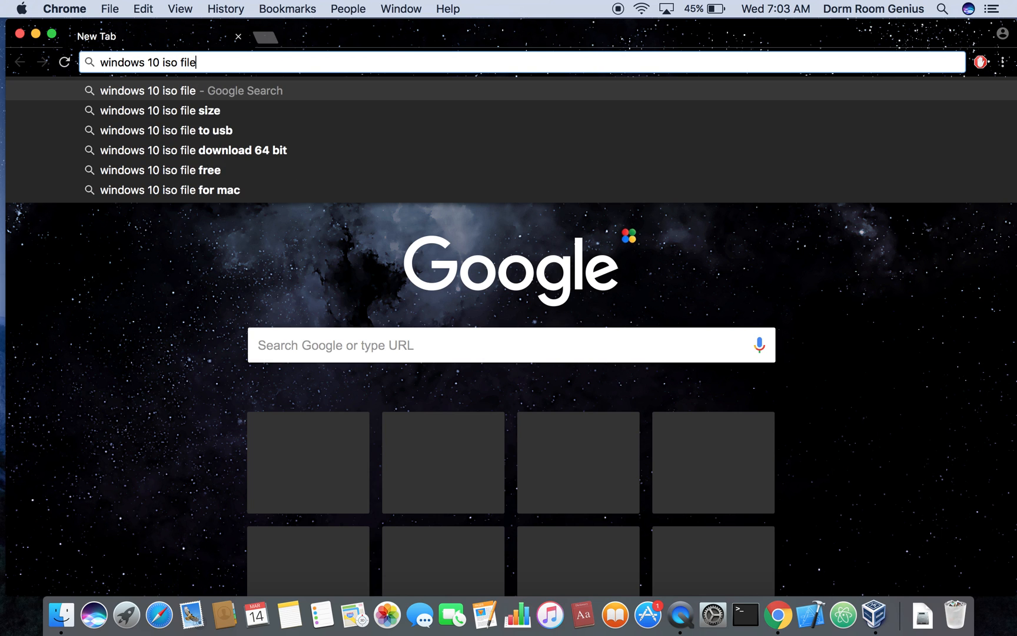
key(Return)
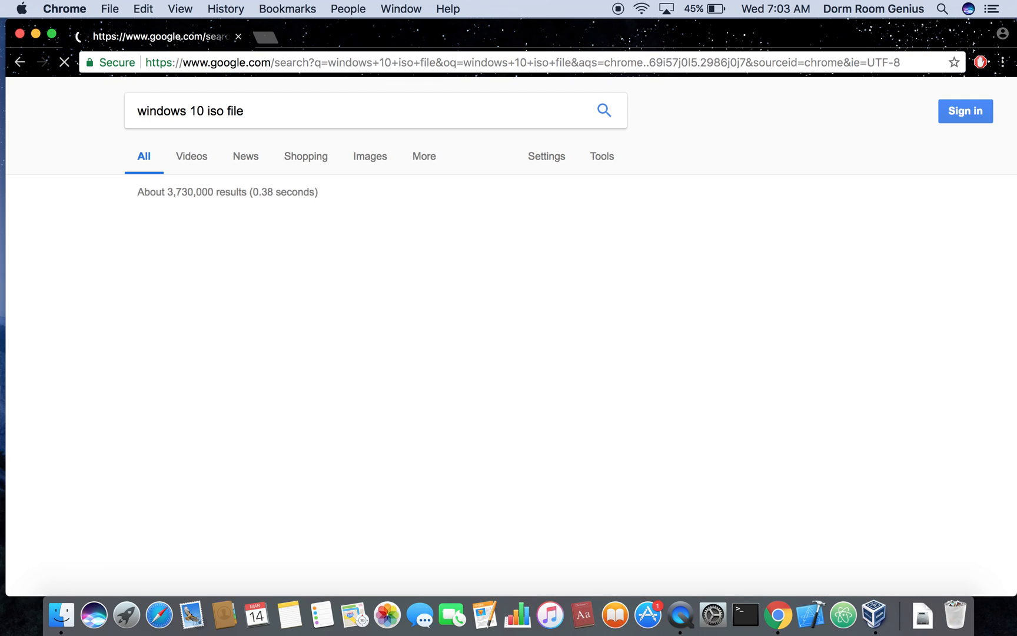
click(321, 234)
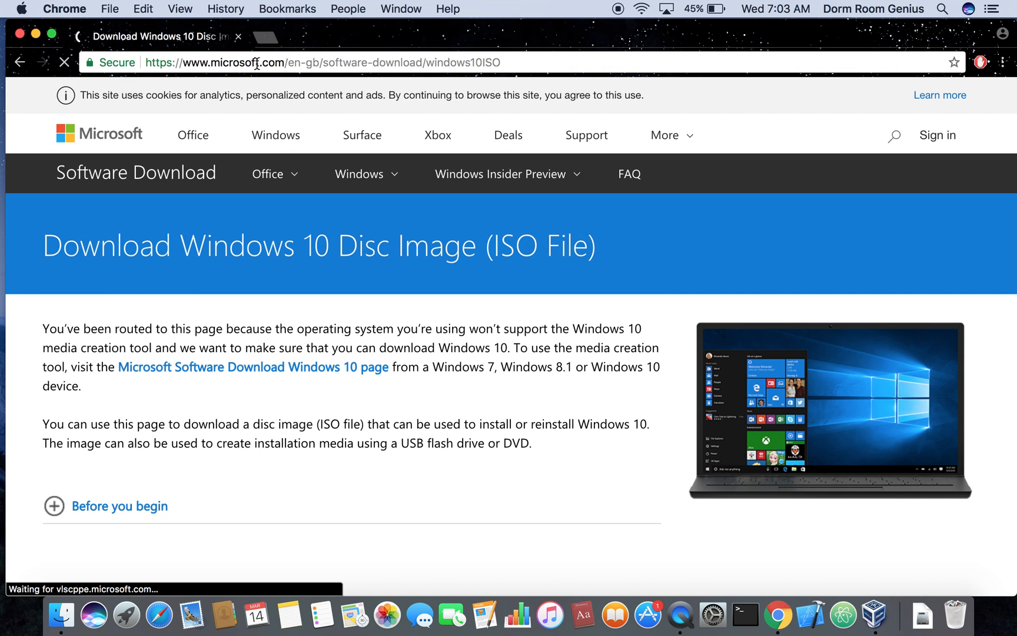
Select Windows 10 as the edition to download and confirm the choice.
scroll(352, 315, down, 10)
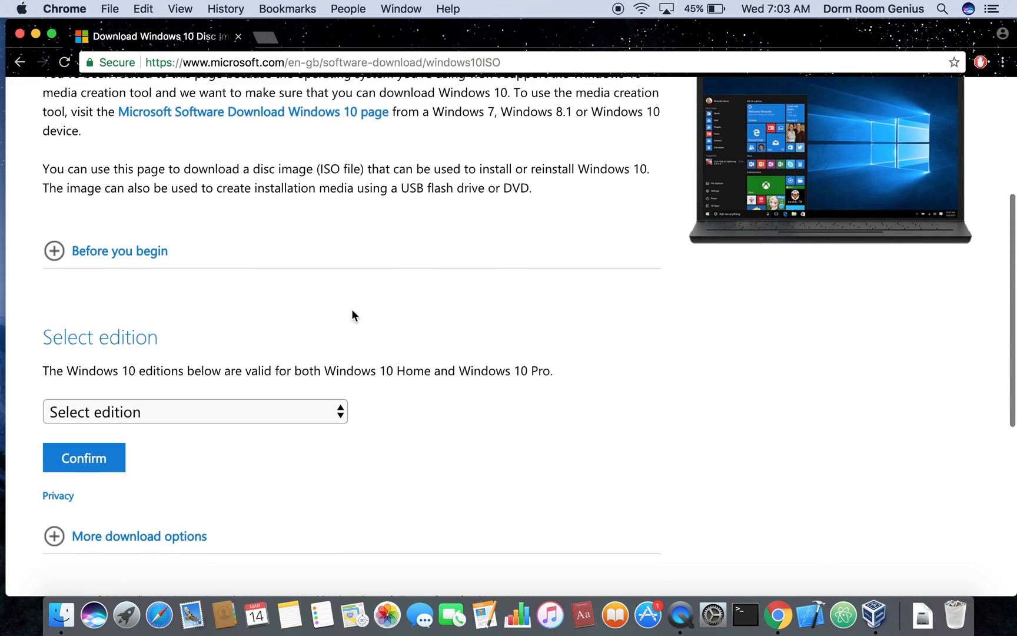
scroll(351, 312, down, 2)
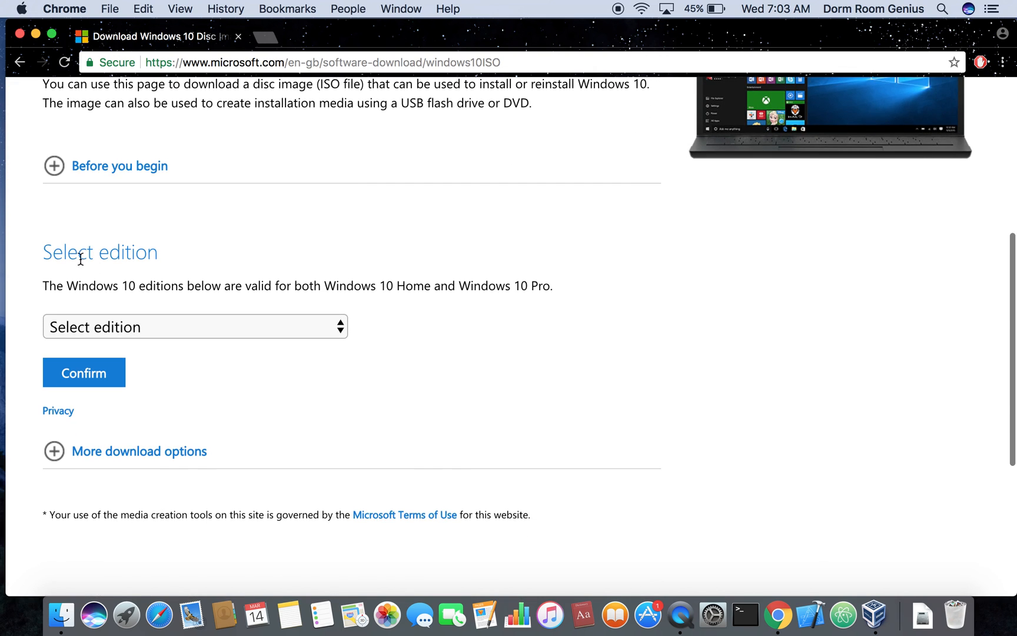
click(160, 323)
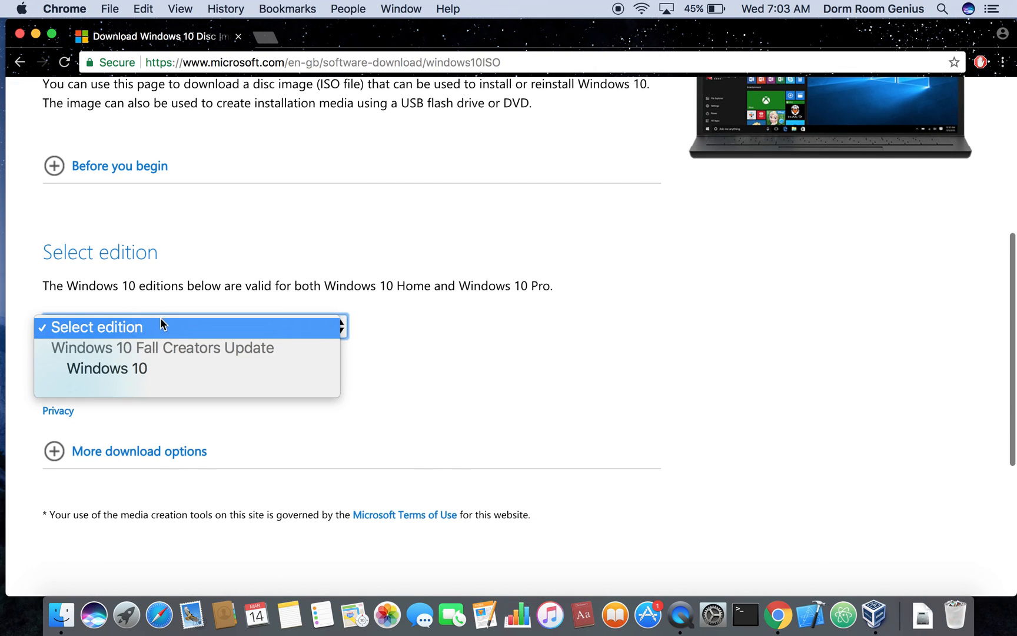
click(158, 362)
click(103, 375)
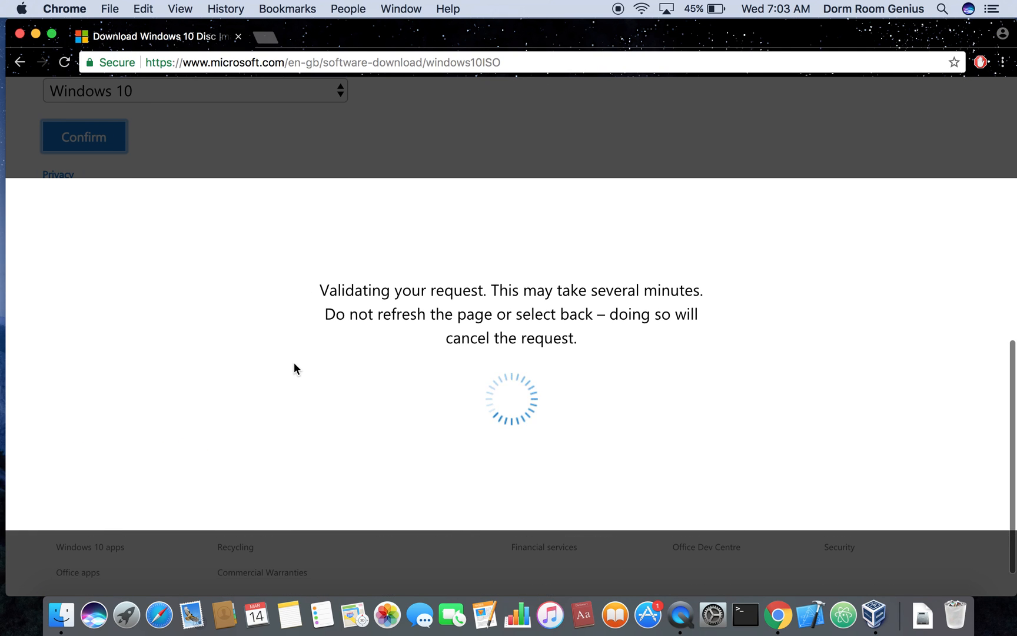
Confirm English as the product language and request the 64-bit Windows 10 download.
scroll(304, 456, down, 2)
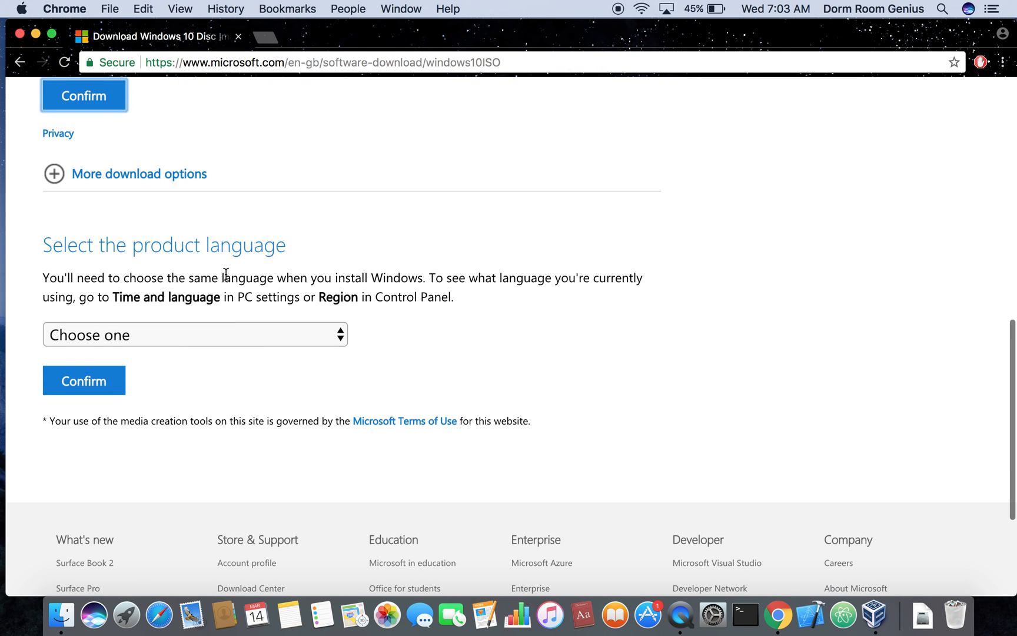
click(219, 334)
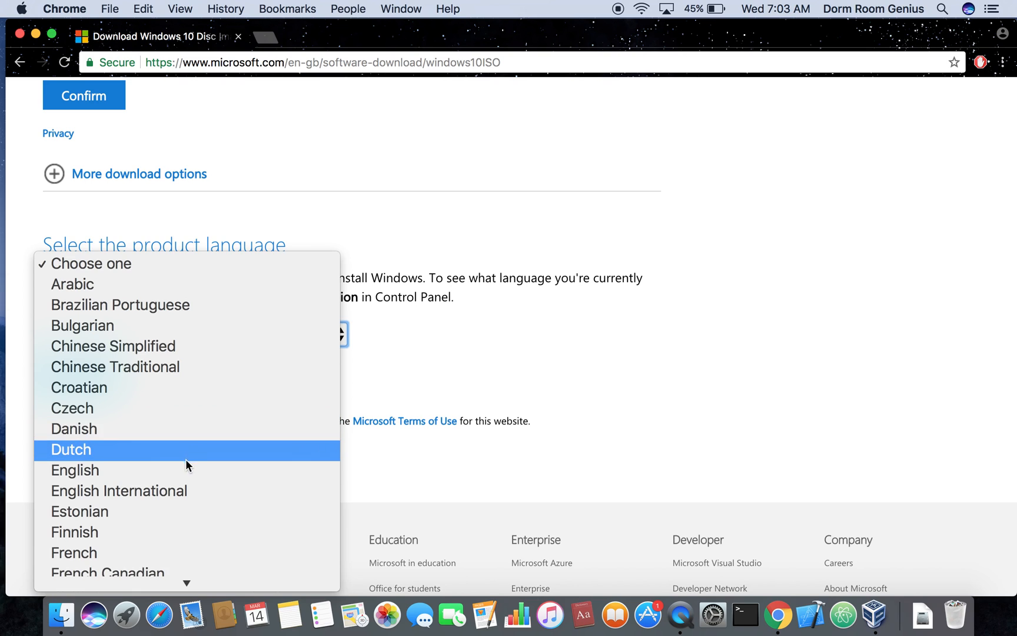
click(185, 464)
click(109, 383)
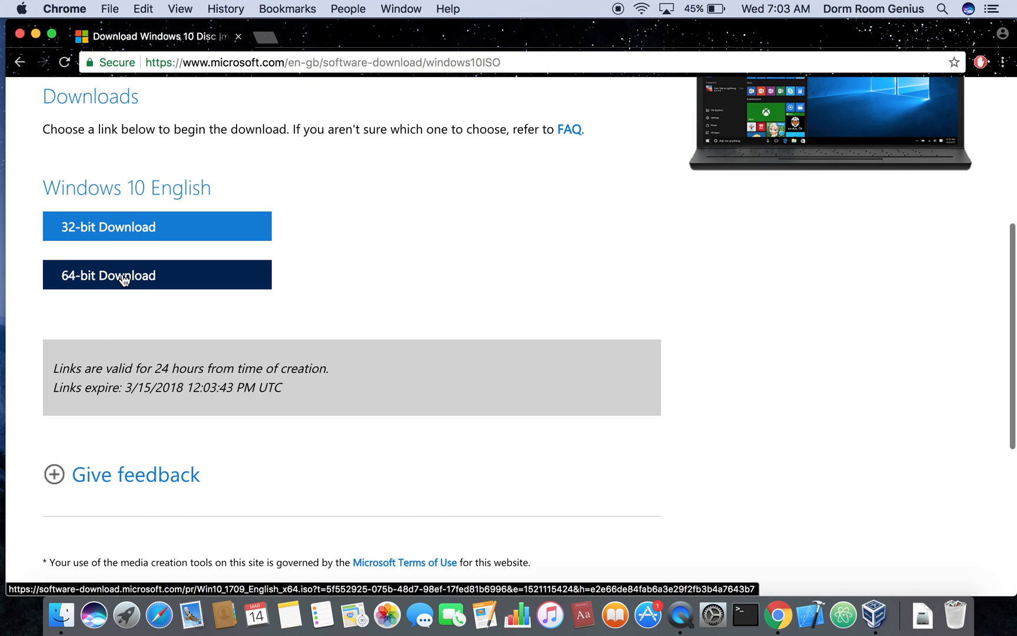
click(143, 281)
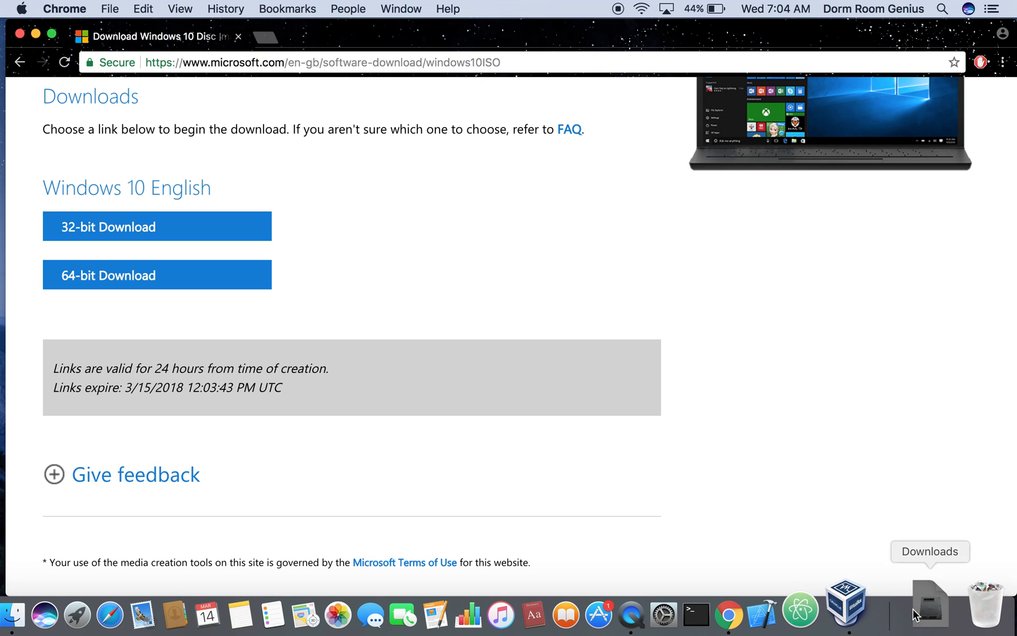
Show the Downloads folder in Finder, close the Microsoft download page and move the Finder window clear of the virtual machine list.
click(915, 615)
click(942, 475)
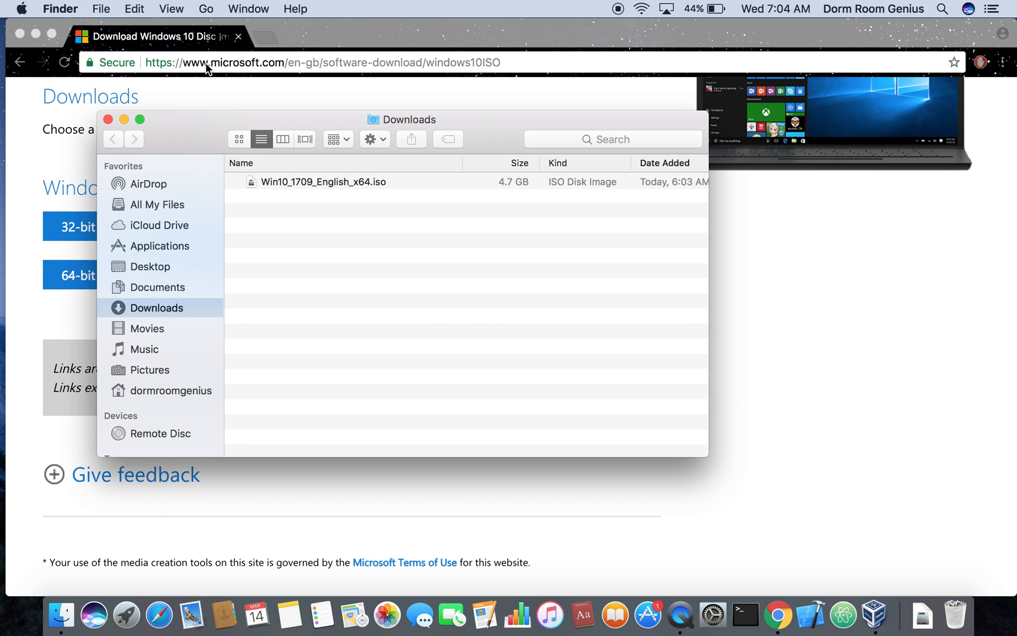
click(238, 37)
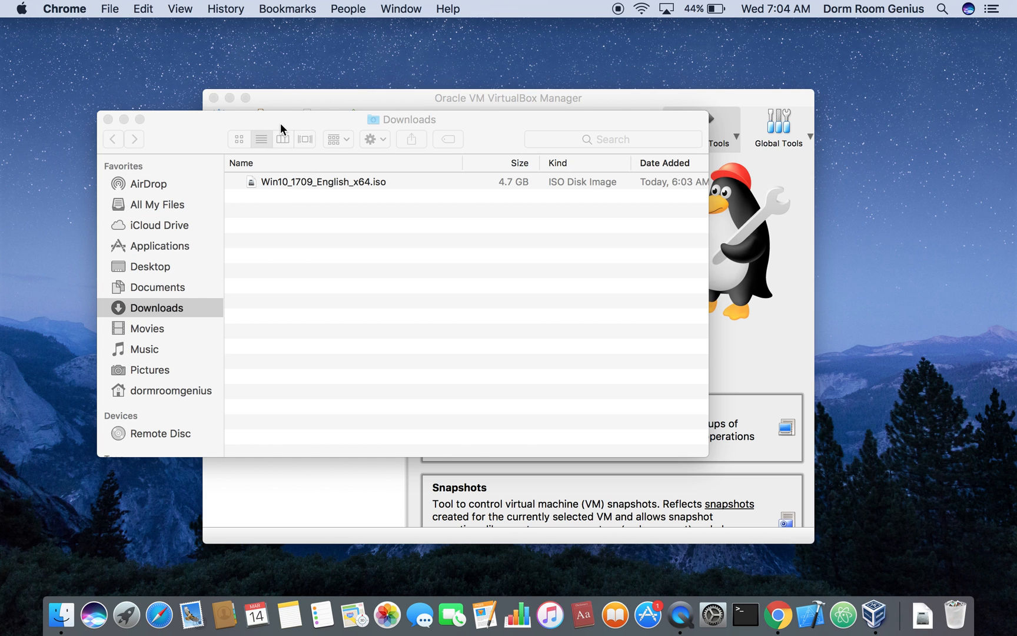
drag(281, 124, 155, 250)
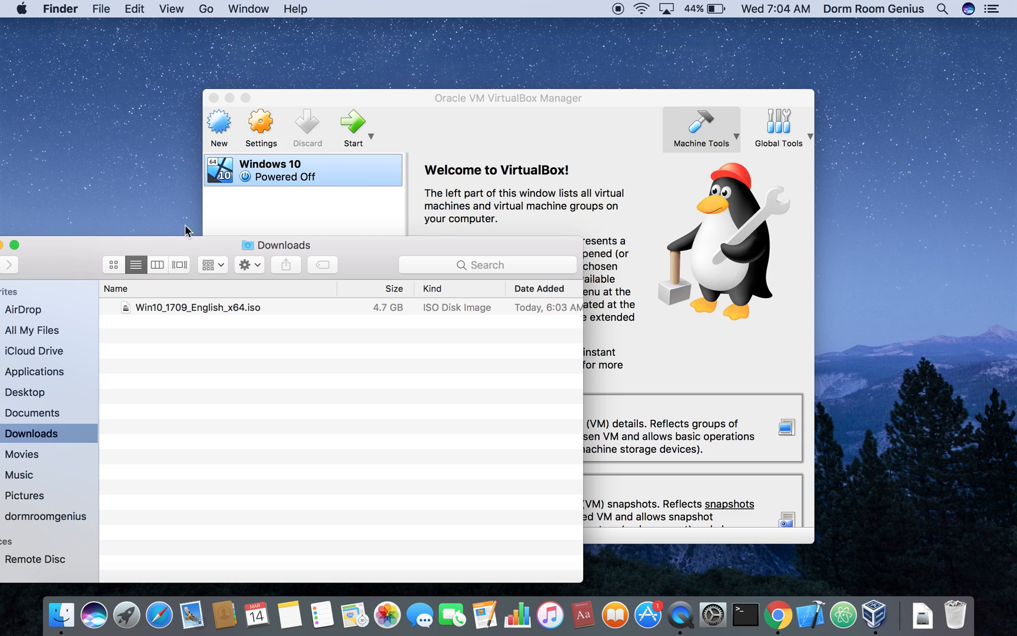
In the Windows 10 virtual machine's advanced general settings, set both Shared Clipboard and Drag'n'Drop to Bidirectional.
click(271, 169)
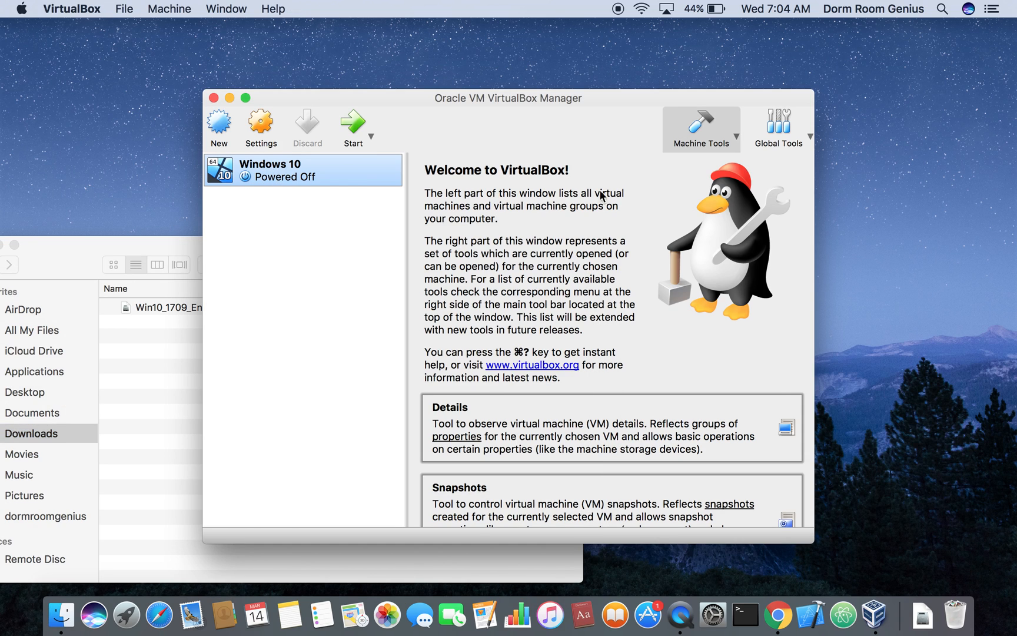
right_click(274, 170)
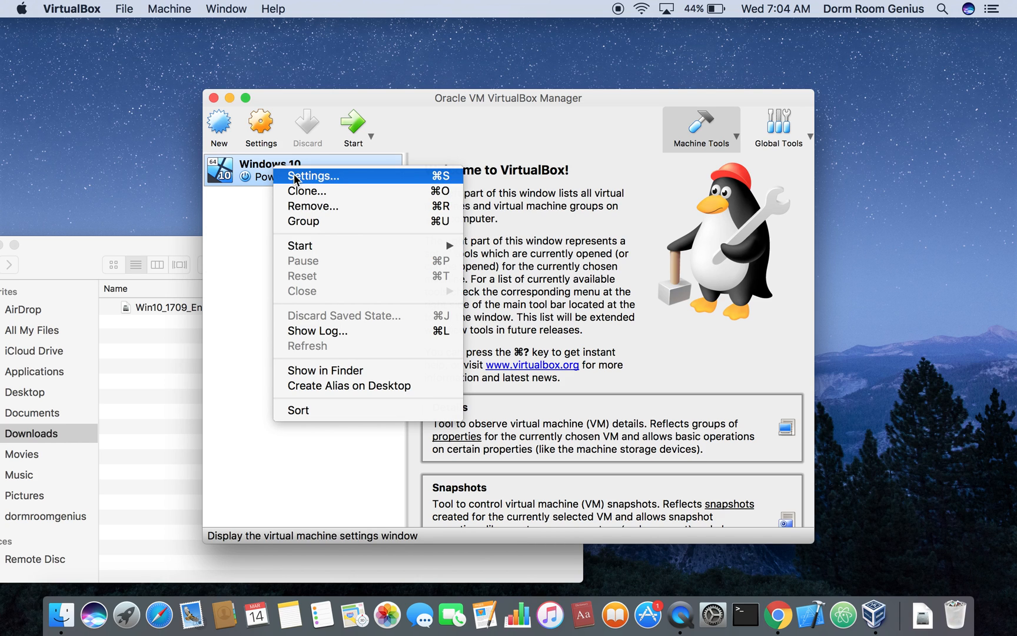
click(295, 177)
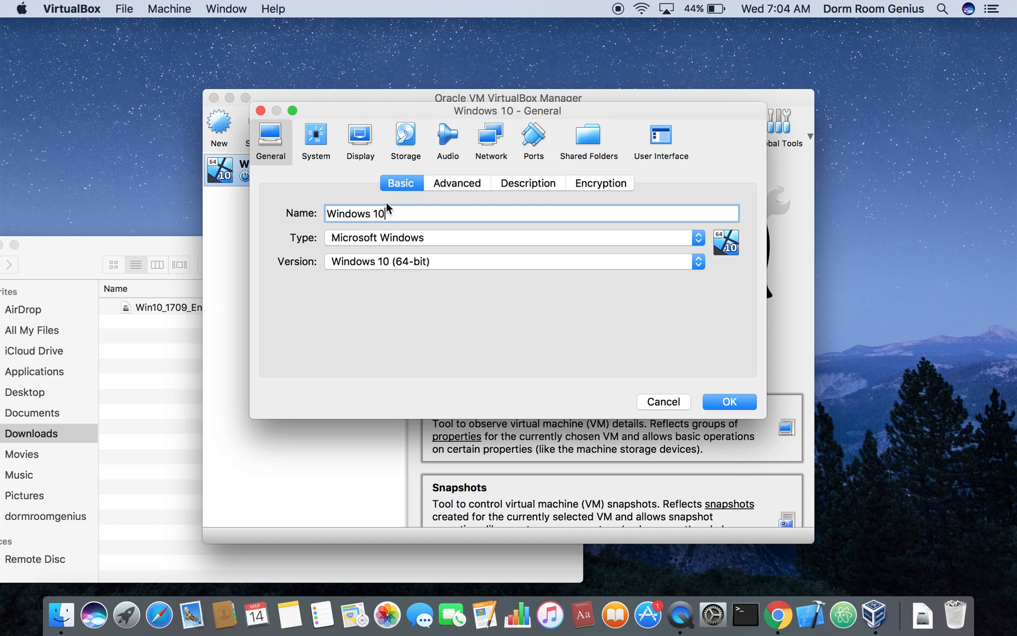
click(467, 185)
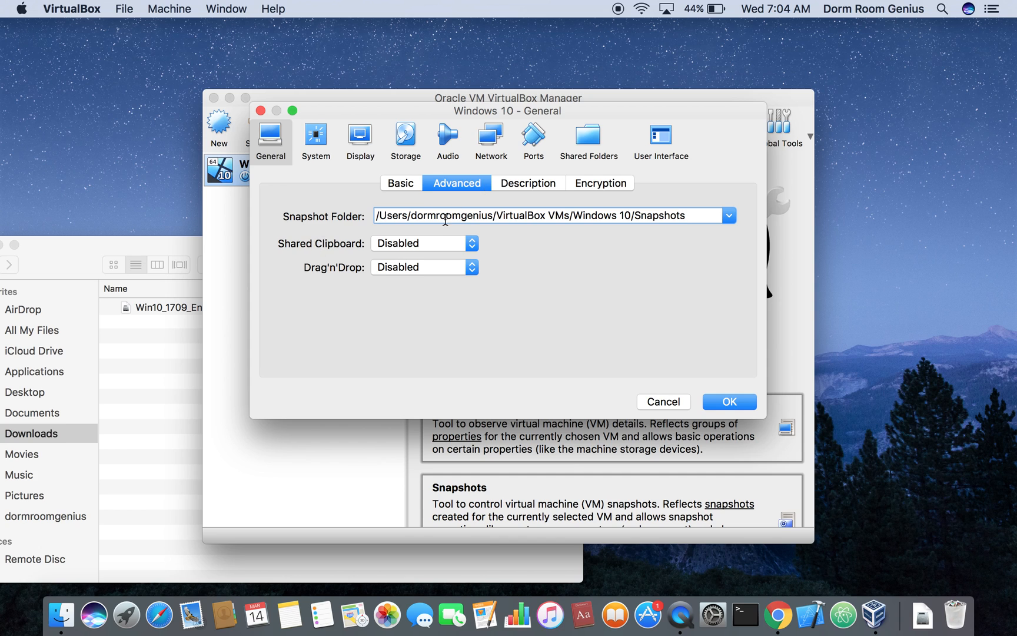
click(383, 257)
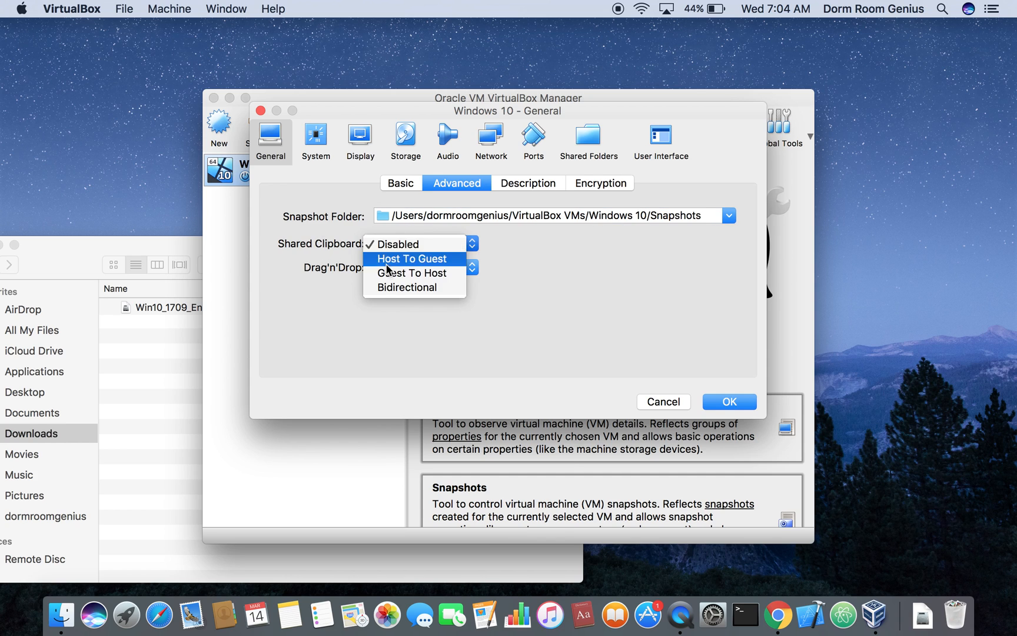
click(395, 287)
click(396, 270)
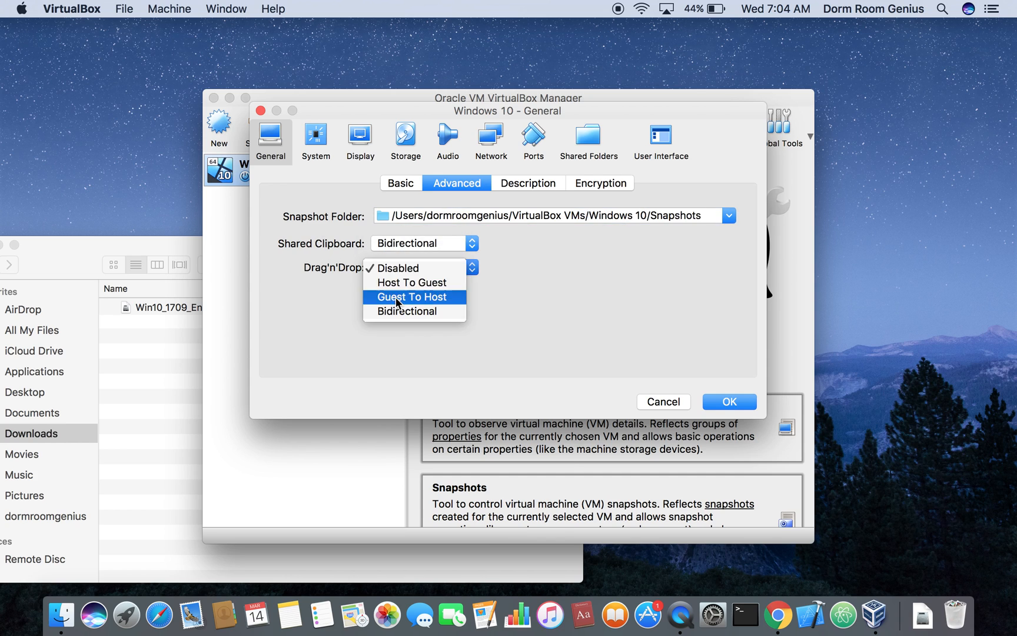
click(399, 311)
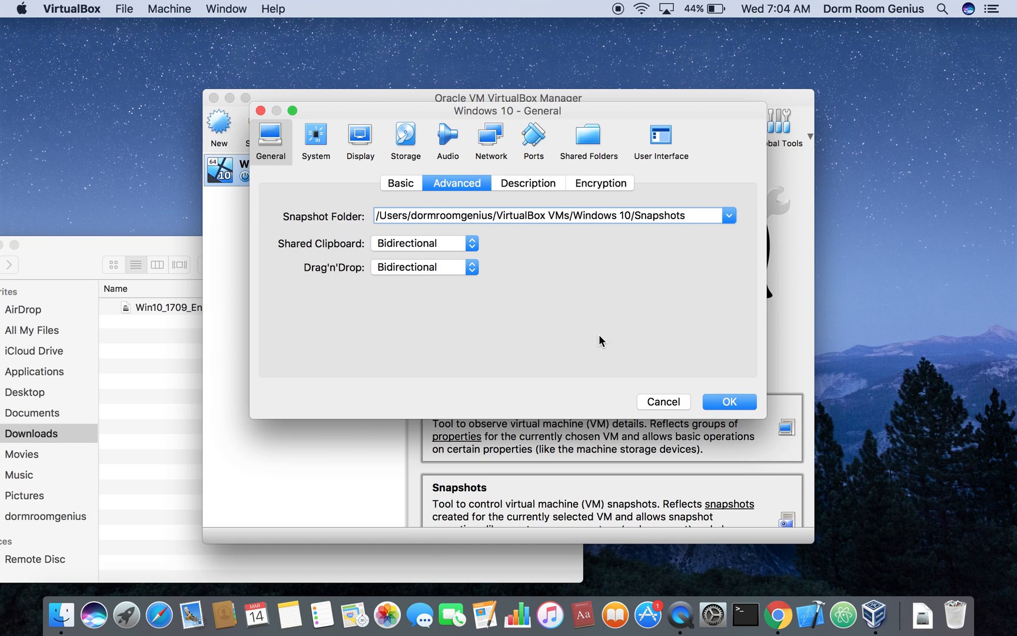
Review the machine's description and encryption options and its motherboard, processor and acceleration settings.
click(540, 186)
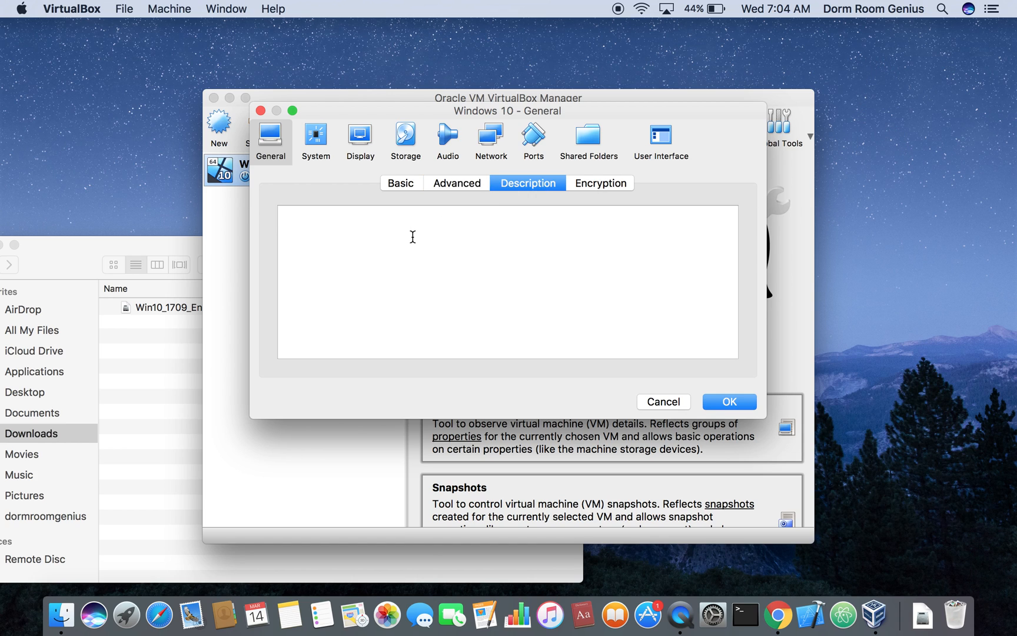
click(595, 184)
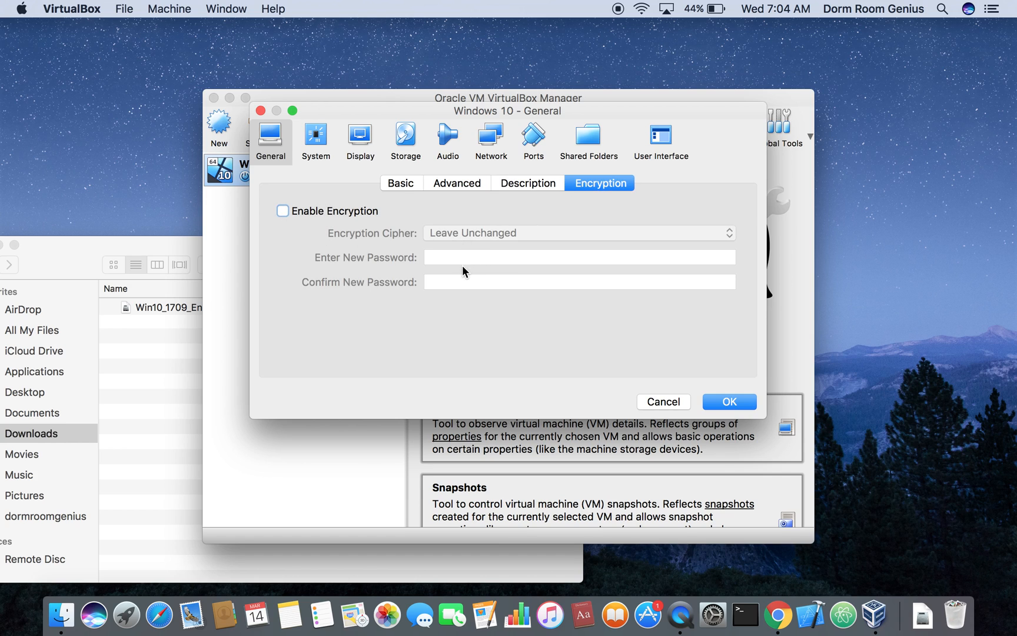
click(318, 140)
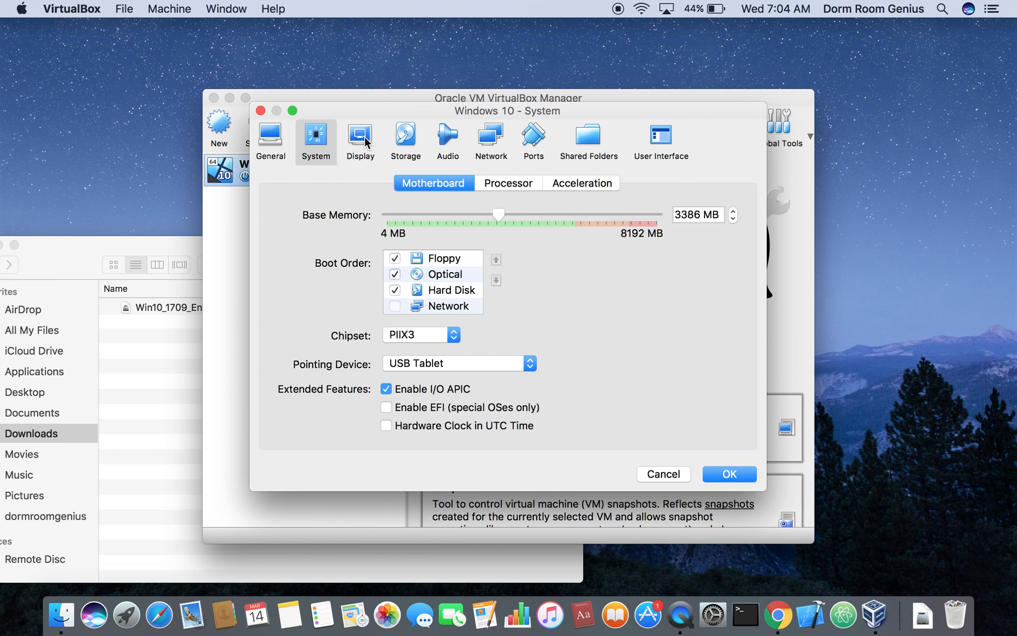
click(497, 183)
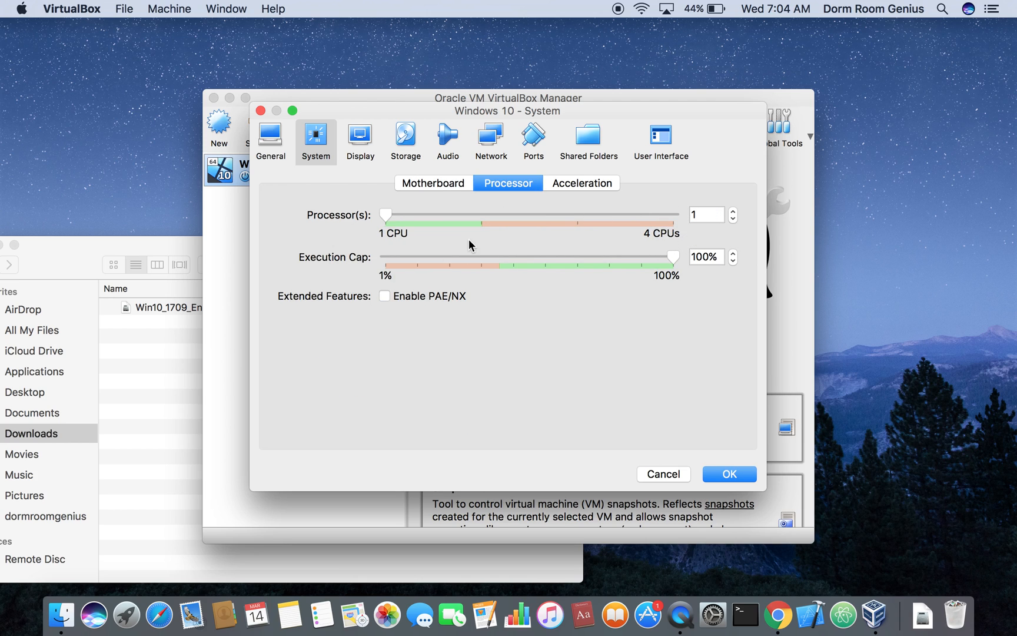
drag(384, 214, 410, 206)
click(559, 186)
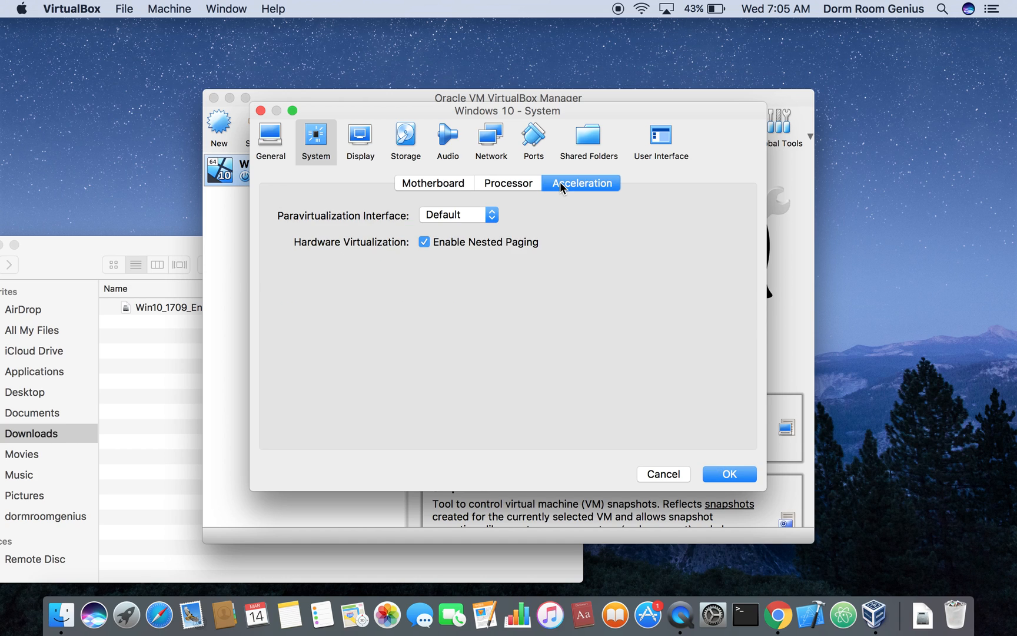
Enable 3D Acceleration for the machine's display and review its remote display and video capture options.
click(360, 140)
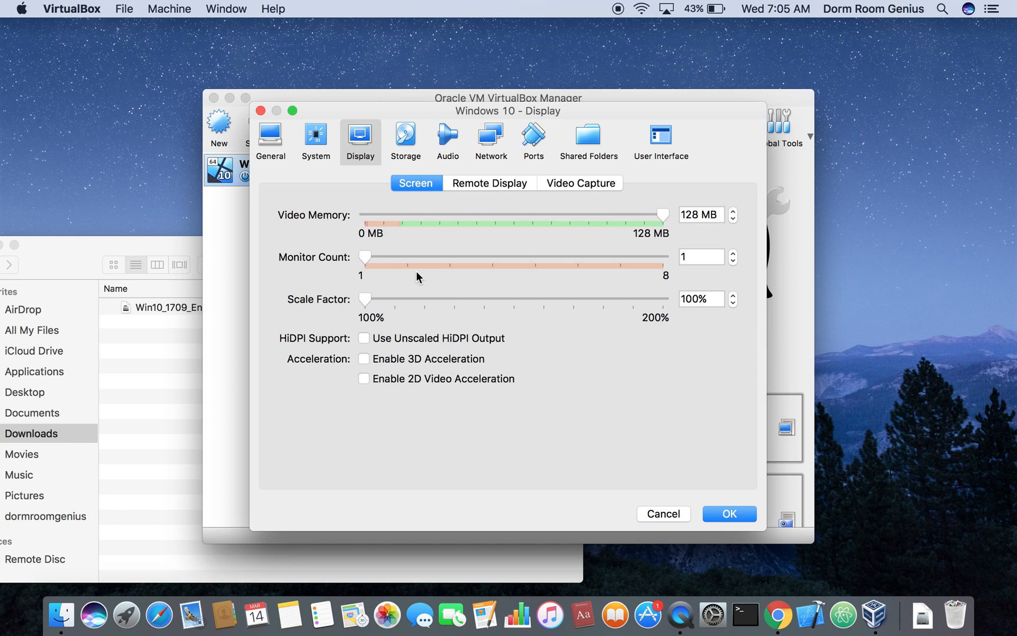
click(364, 359)
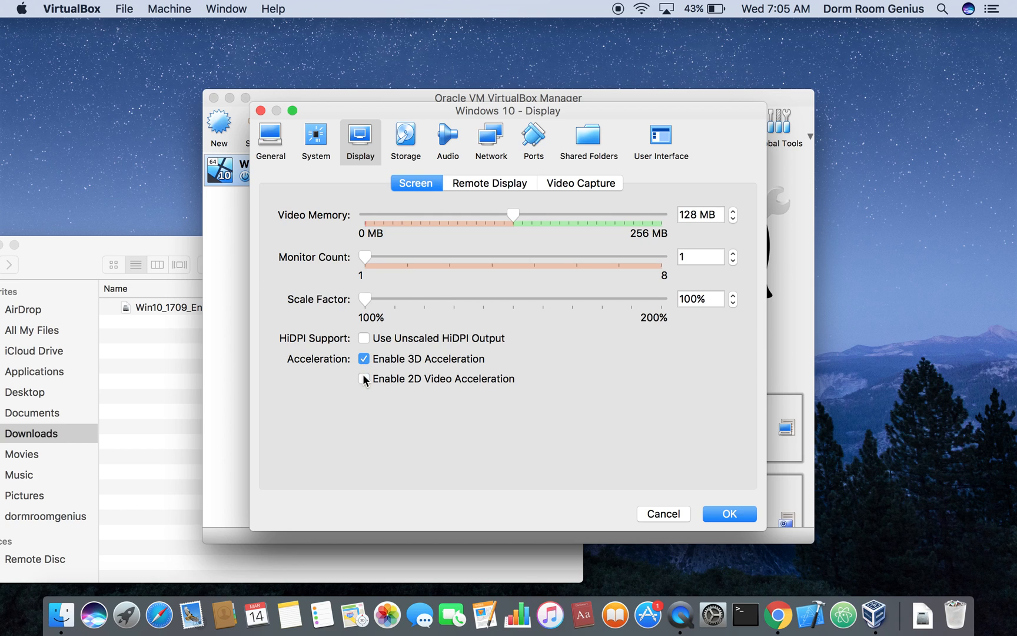
click(496, 184)
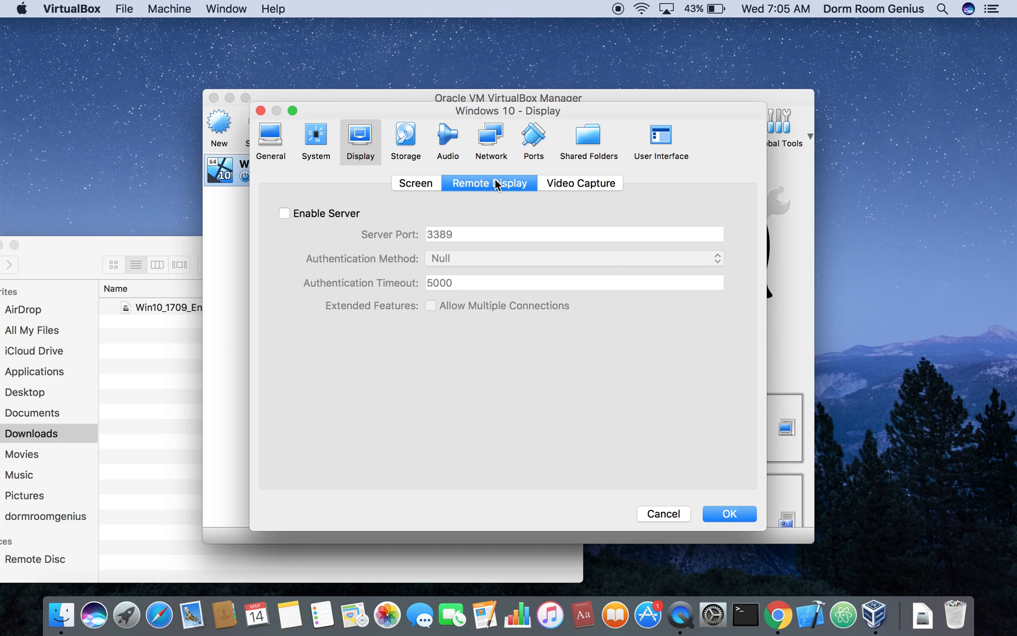
click(558, 183)
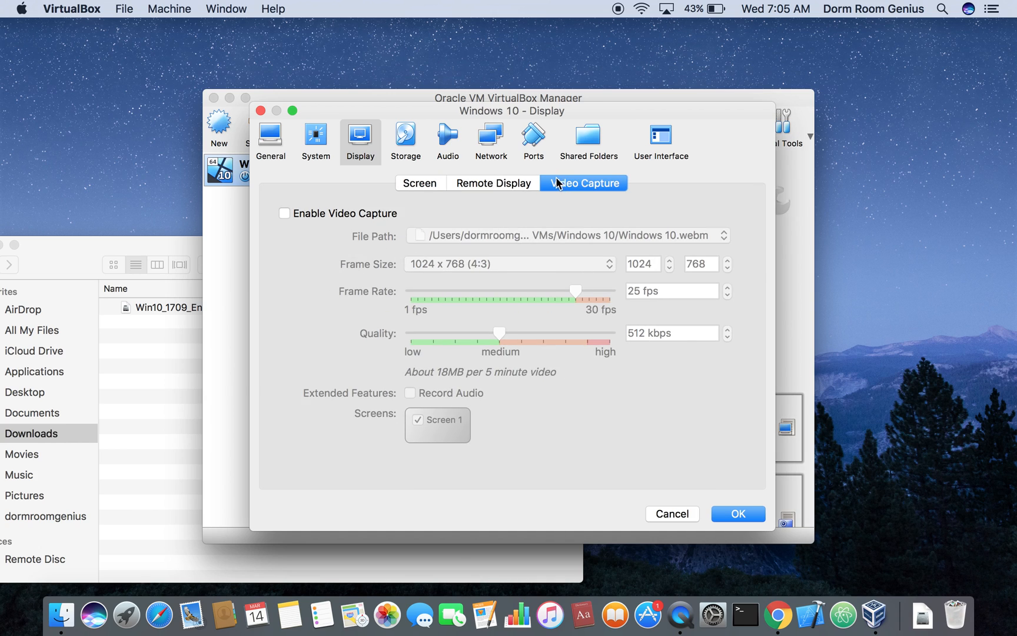
Attach Win10_1709_English_x64.iso from Downloads to the machine's empty optical drive and save the settings.
click(401, 140)
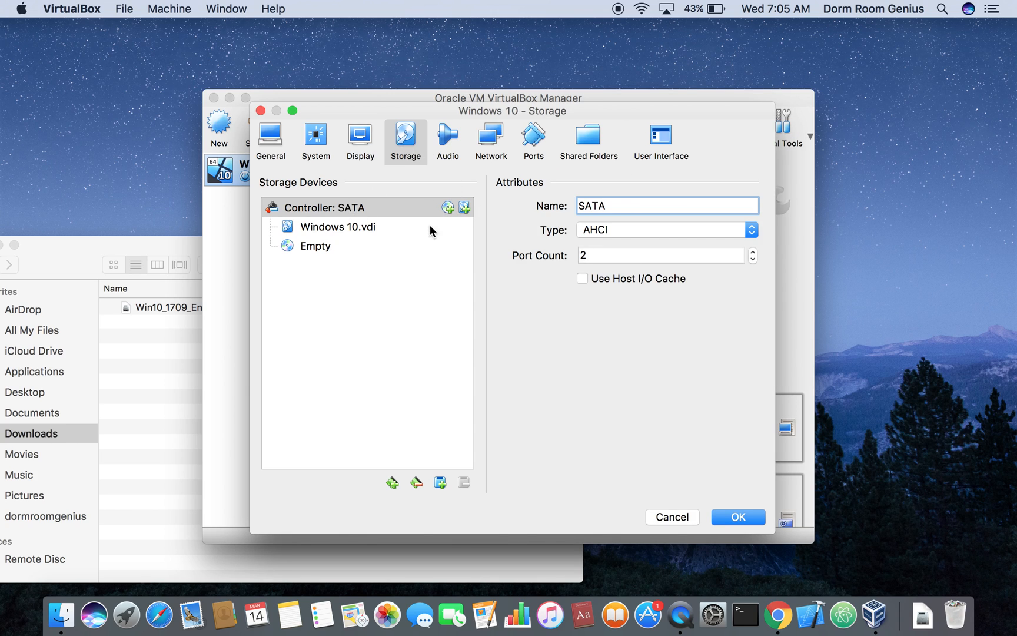
click(318, 250)
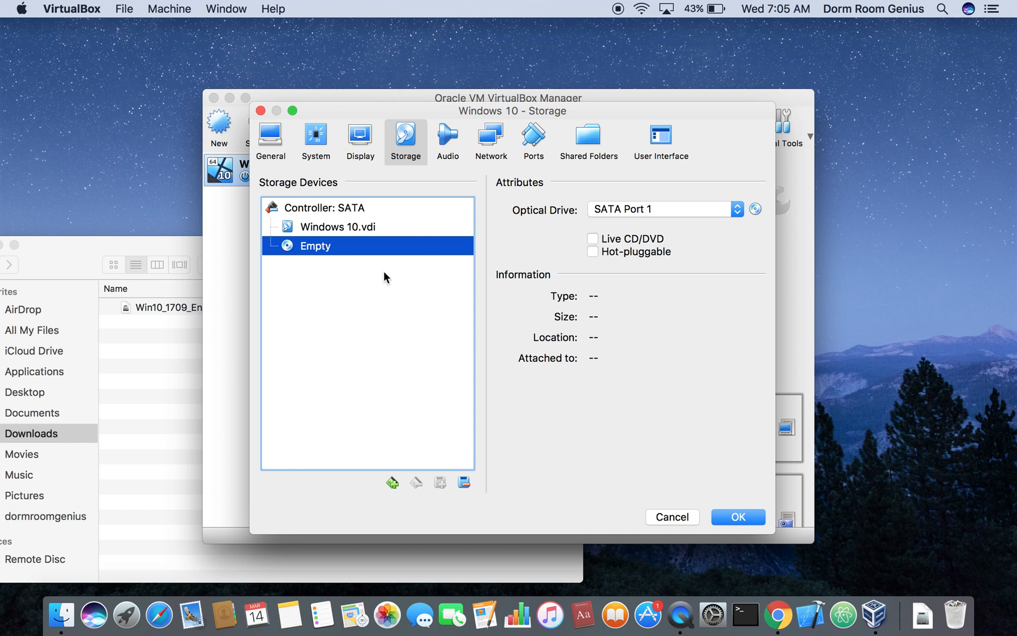
click(755, 209)
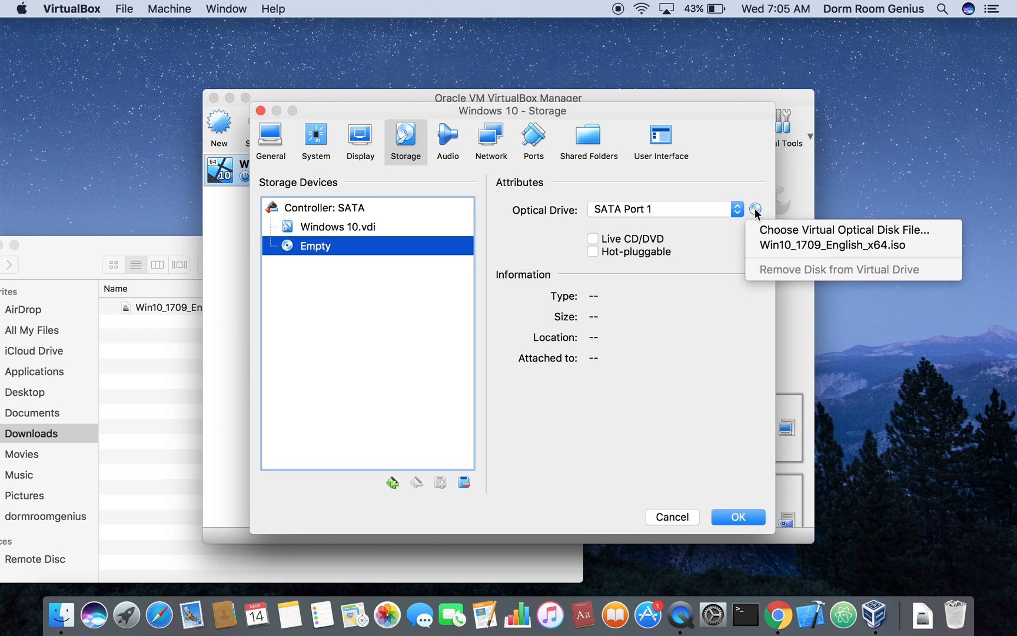
click(773, 231)
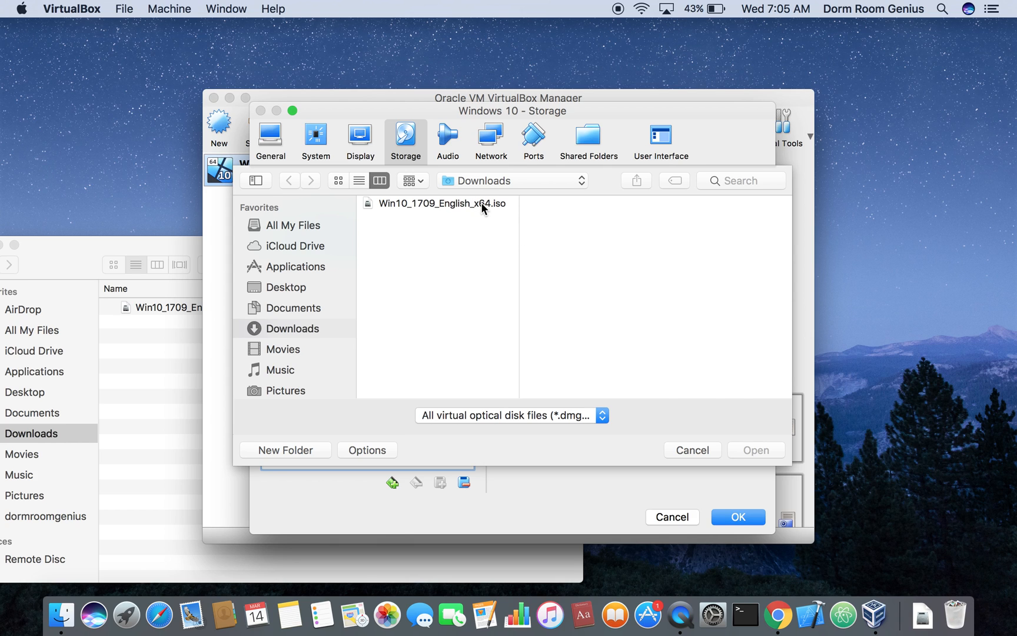
double_click(481, 203)
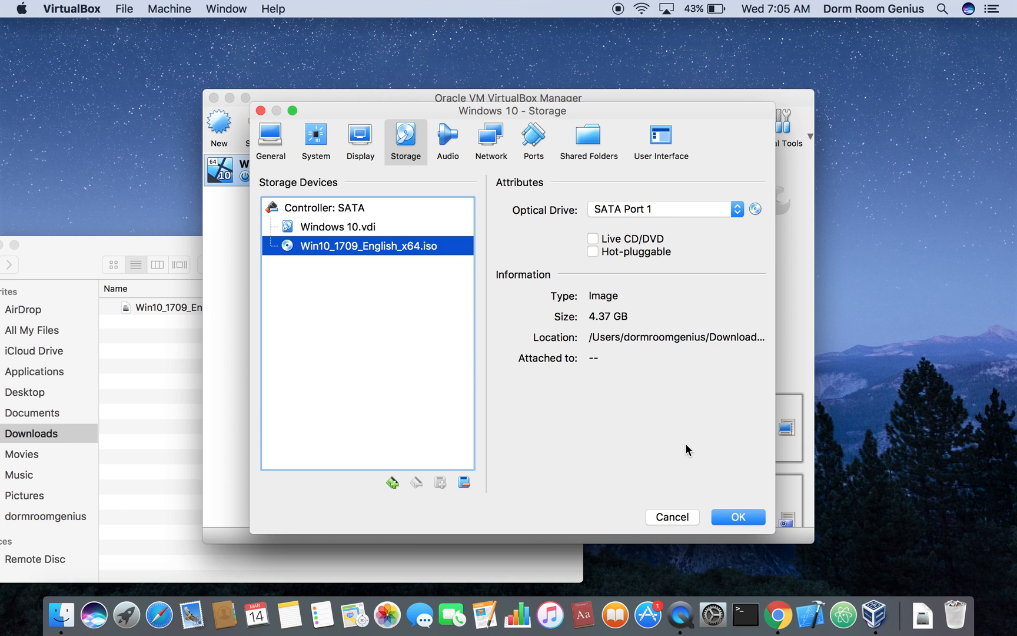
click(727, 512)
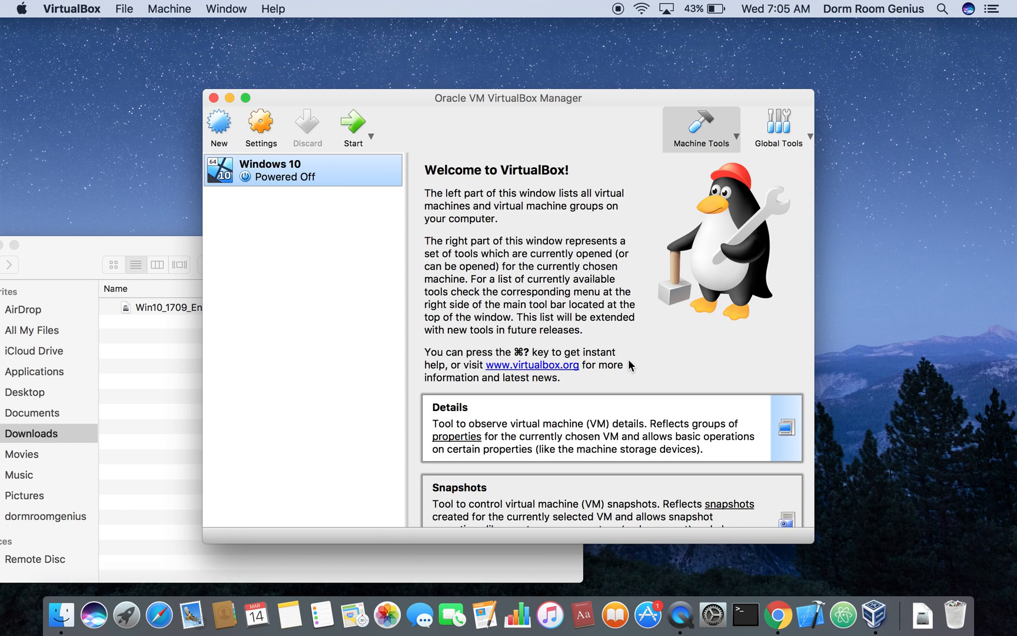
Close the Downloads window in Finder and start the Windows 10 virtual machine.
drag(71, 244, 237, 247)
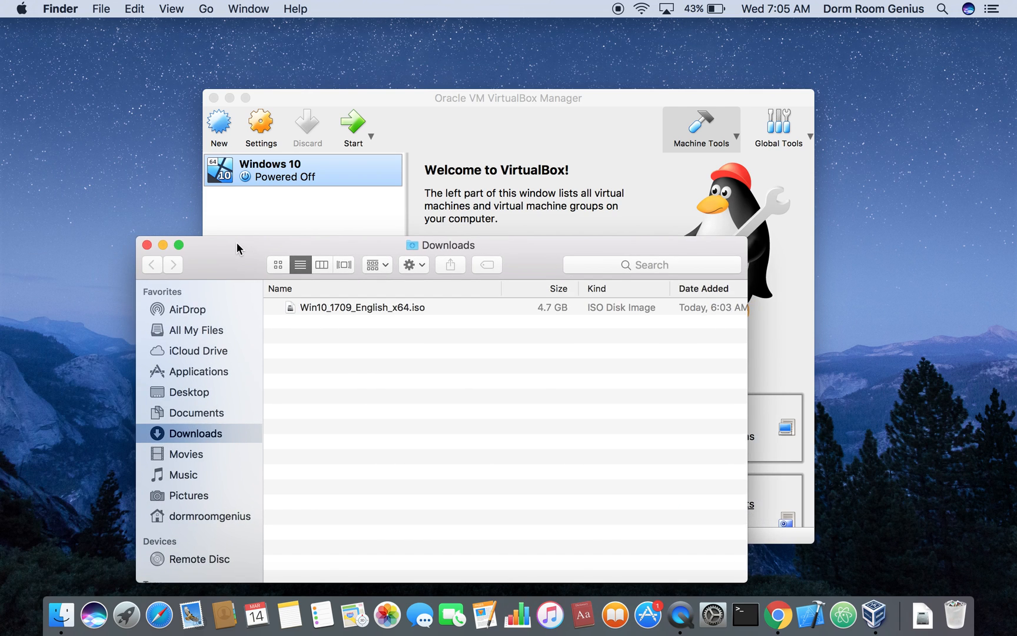
click(147, 244)
click(269, 165)
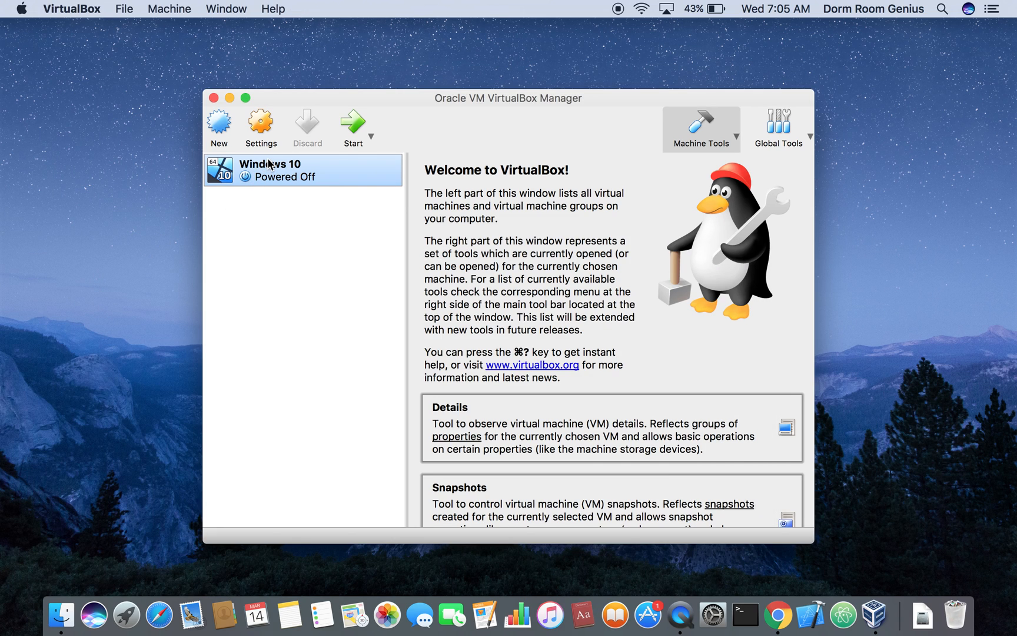
double_click(268, 165)
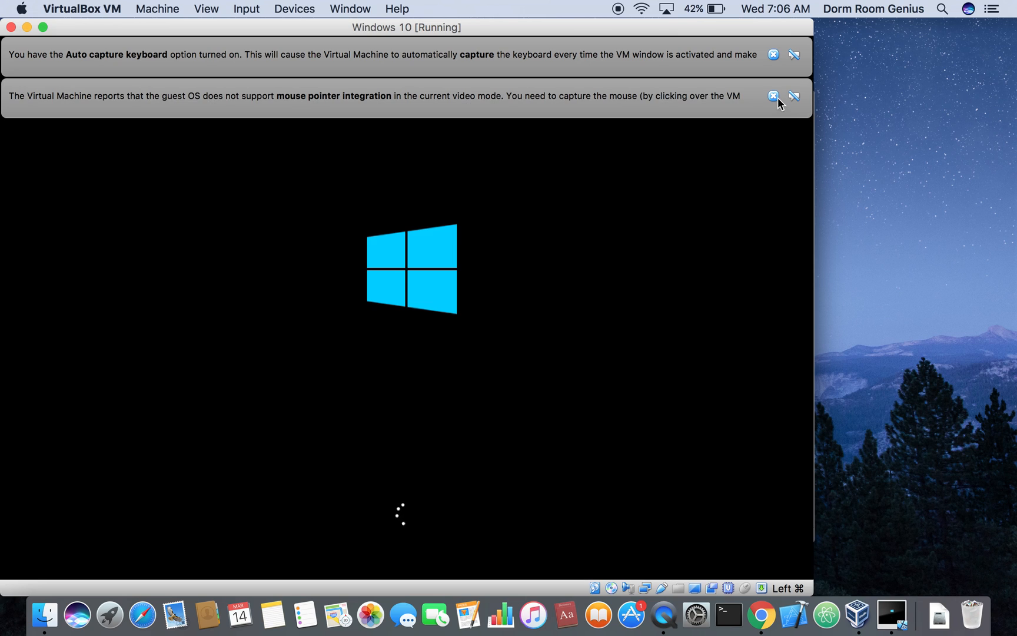
Dismiss the keyboard capture and mouse pointer integration notices in the running virtual machine.
click(774, 96)
click(774, 55)
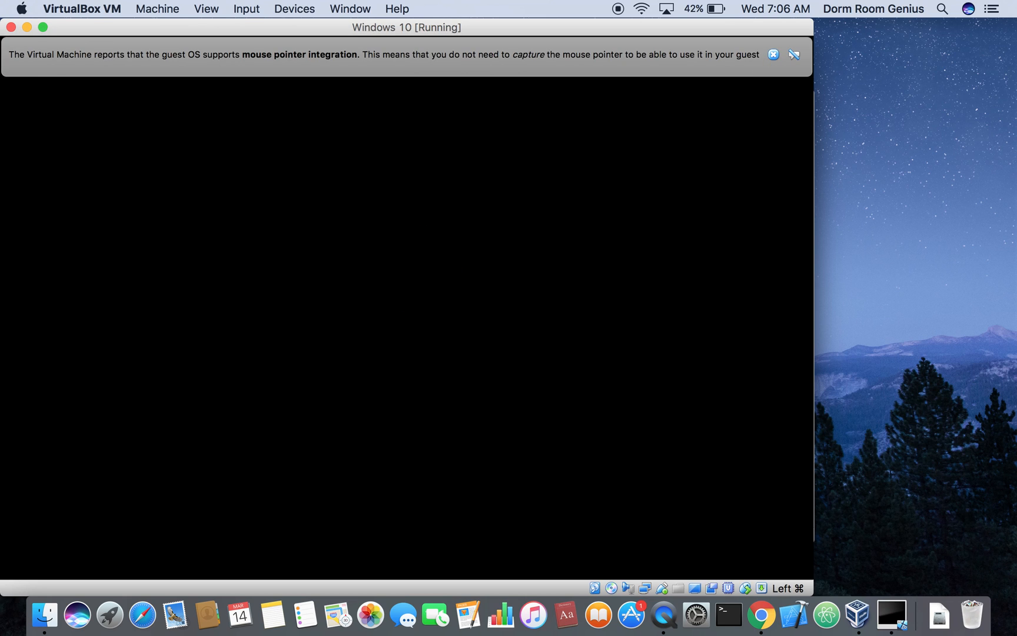
click(773, 54)
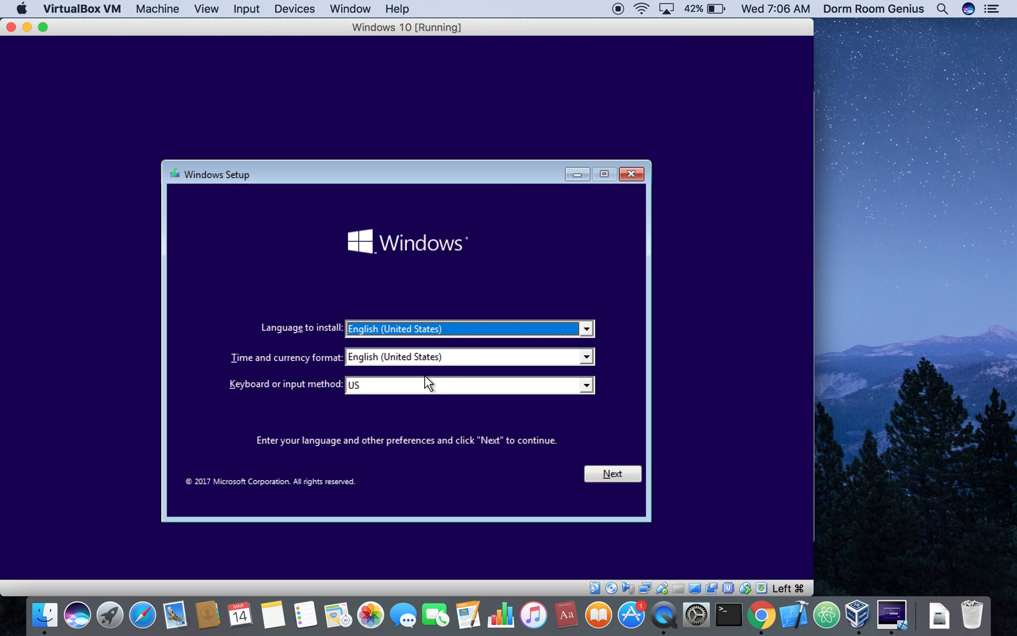
Start the Windows installation with English (United States) and the US keyboard, without a product key, keeping the Windows 10 S edition selected.
click(610, 473)
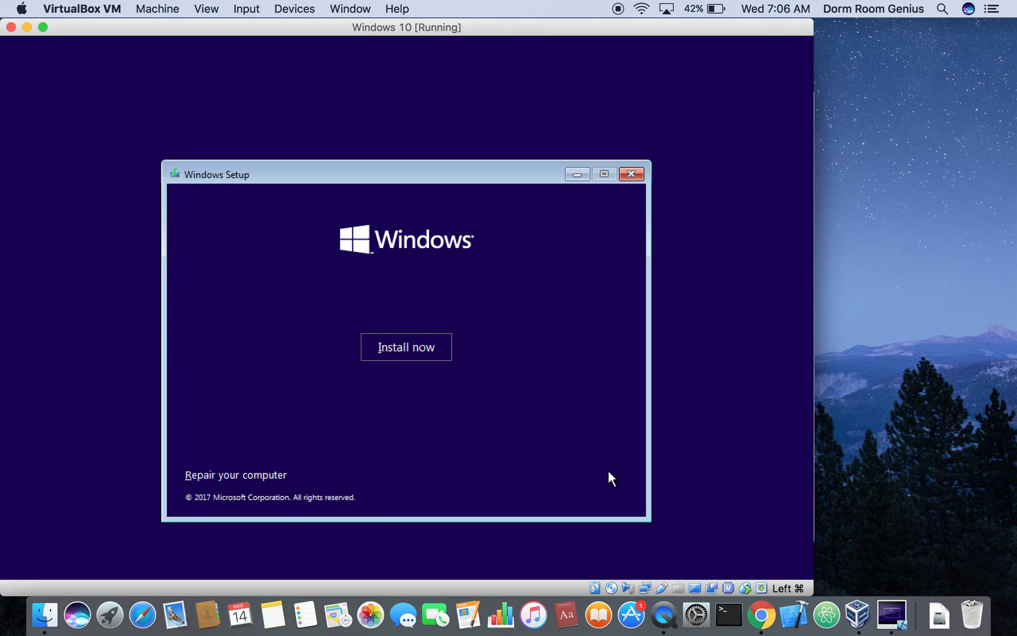
click(393, 346)
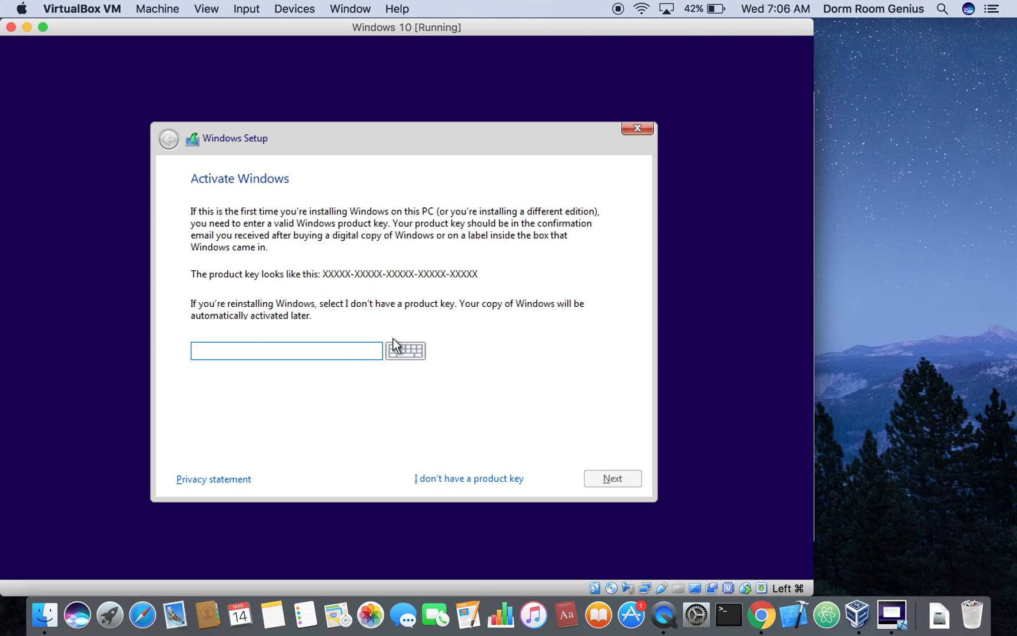
click(493, 477)
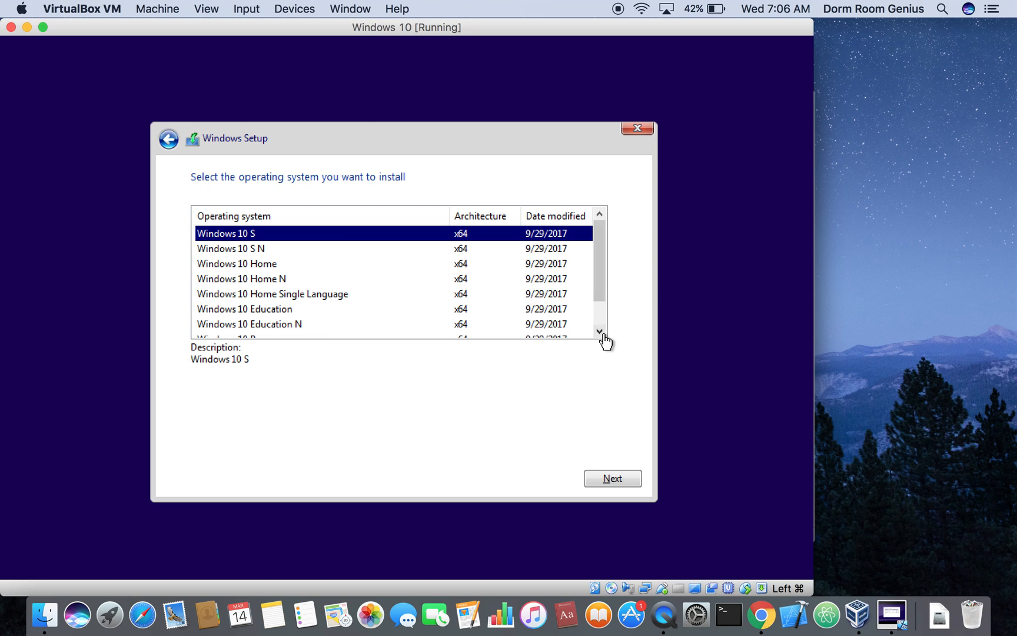
click(607, 482)
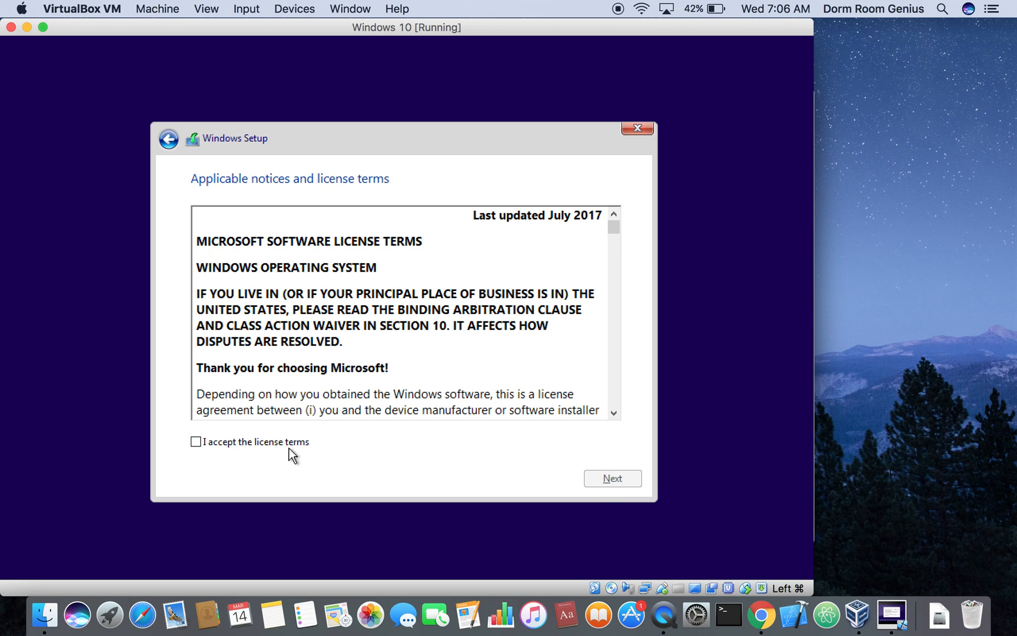
Accept the license terms and begin a custom installation of Windows on Drive 0 Unallocated Space.
click(195, 442)
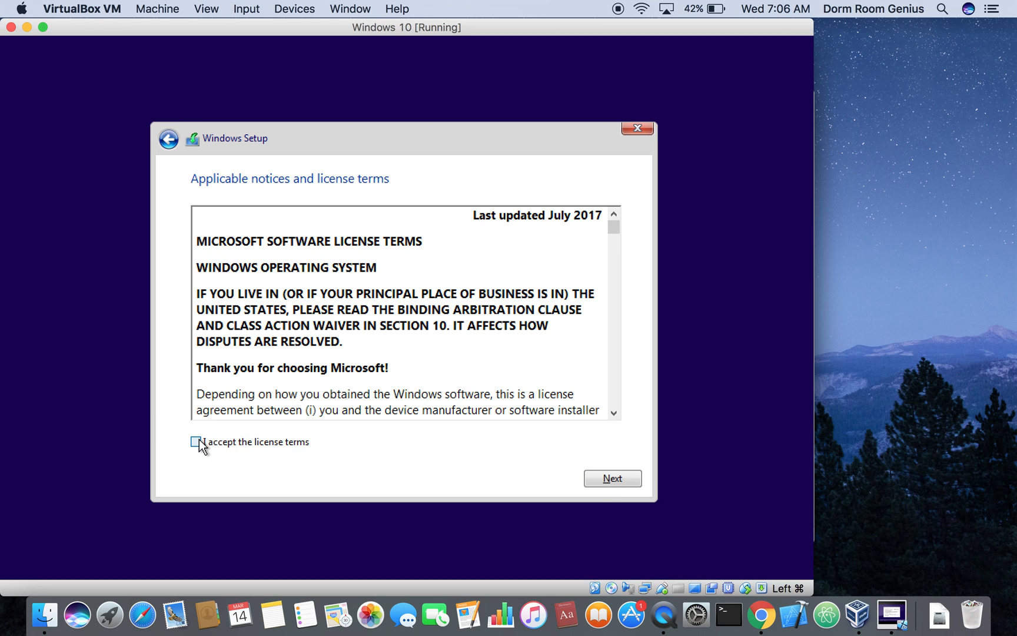
click(638, 479)
click(299, 309)
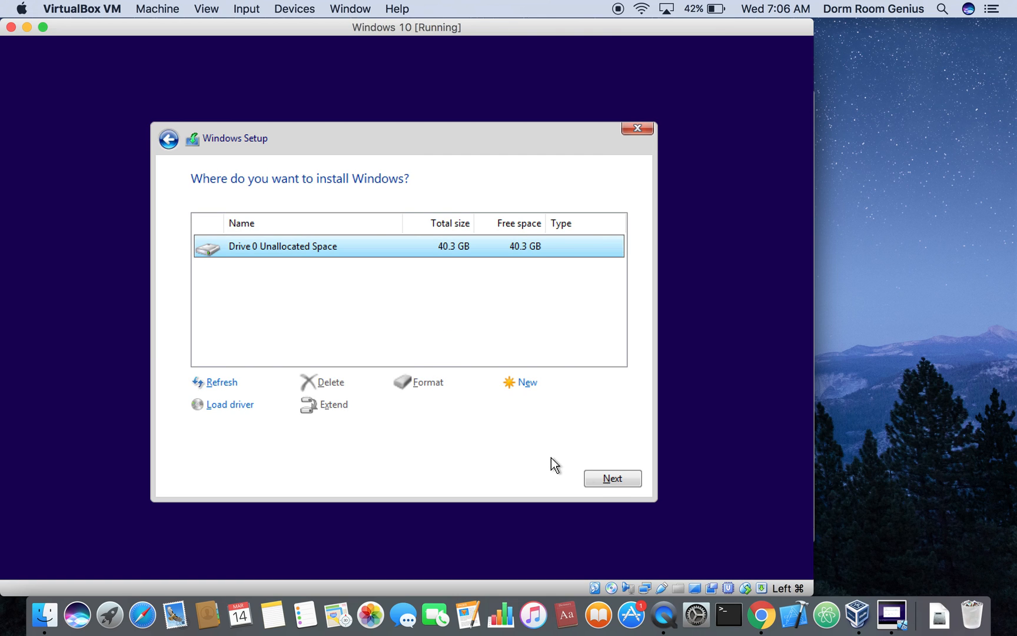
click(611, 485)
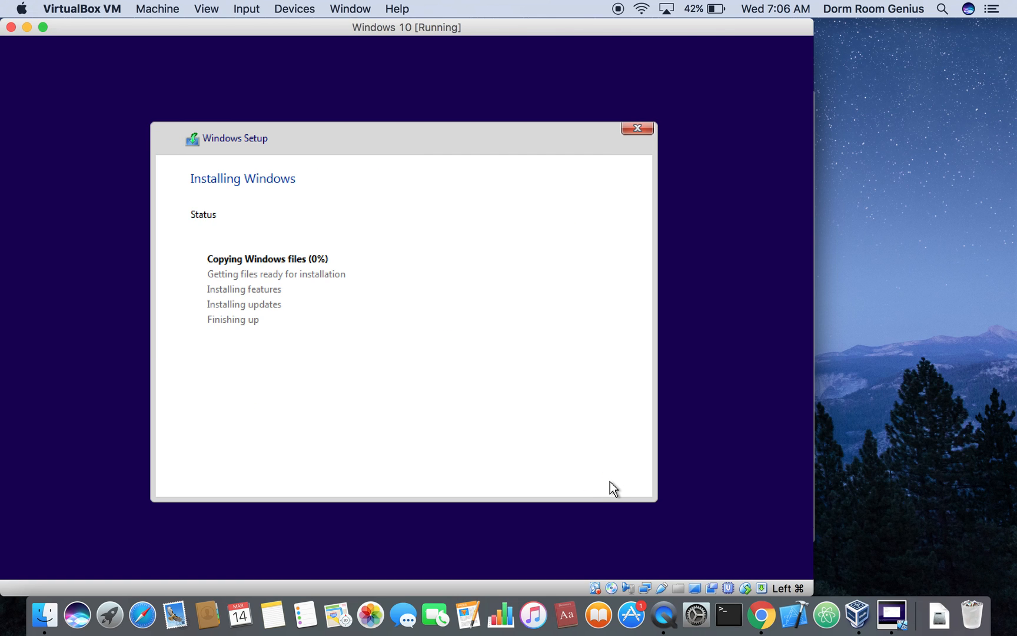